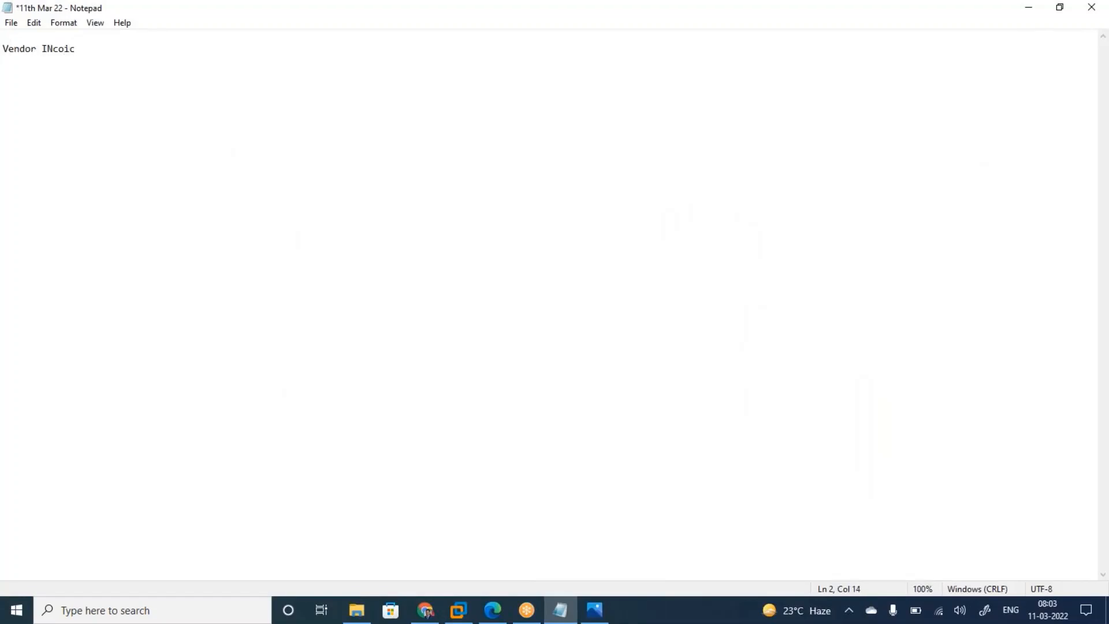
Correct the misspelled first heading of the note so it reads "Vendor Invoice"
key("BackSpace")
key("BackSpace")
key("BackSpace")
type("v")
key("BackSpace")
key("BackSpace")
type("voic")
key("BackSpace")
type("n")
Add the headings "Vendor payment" and "Customer Invoice" below "Vendor Invoice", separated by blank lines
left_click(113, 49)
key("Return")
type("Vendor payment")
key("Return")
key("Return")
type("Customer")
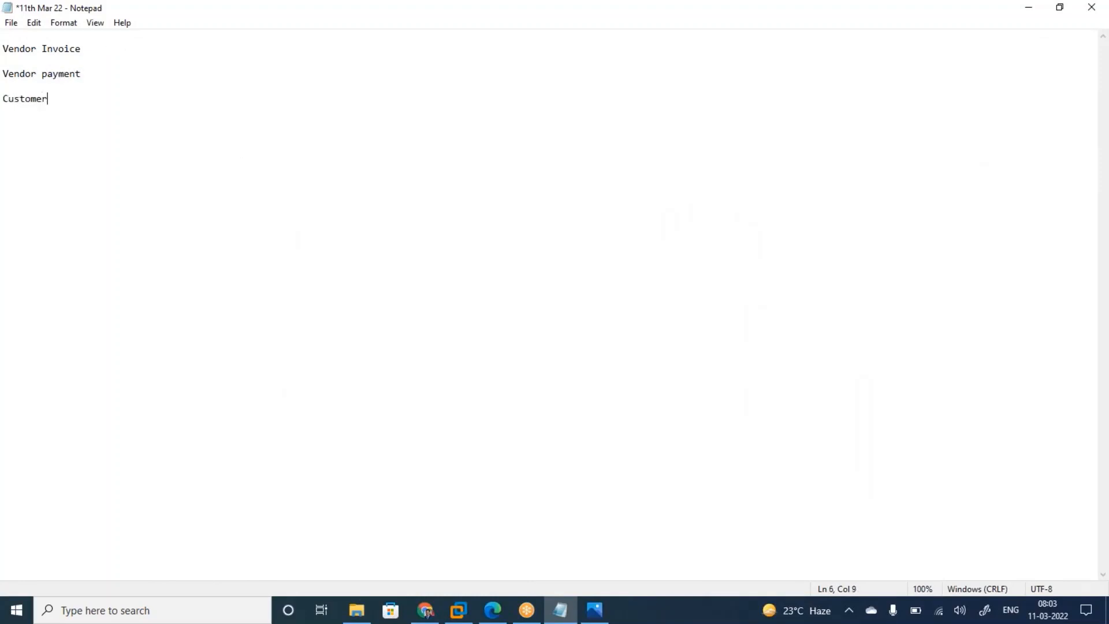
type(" In")
key("BackSpace")
type("nvoice")
Add the heading "Customer payment" below "Customer Invoice" and save the note
key("Return")
type("Custoem")
key("BackSpace")
key("BackSpace")
key("BackSpace")
key("BackSpace")
type("mer payment")
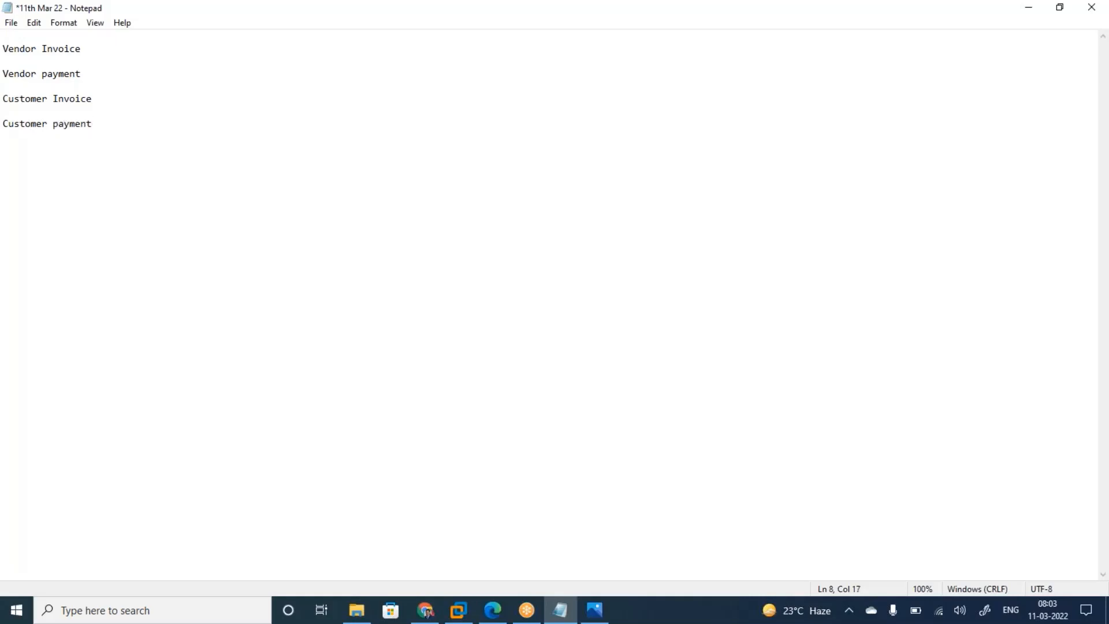
key("ctrl+s")
Append "(5)" to the Vendor Invoice heading and list "1.Invoice journal" and "2.PO --> Invoice" beneath it
type("(5)")
key("Return")
type("1.")
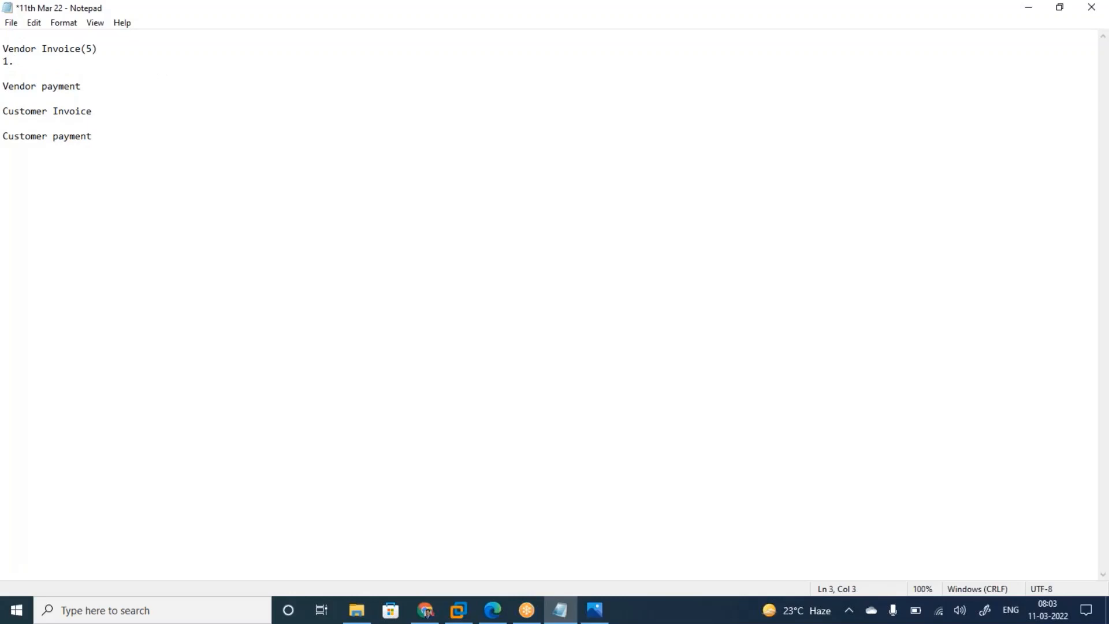
type("Invoice journal")
key("Return")
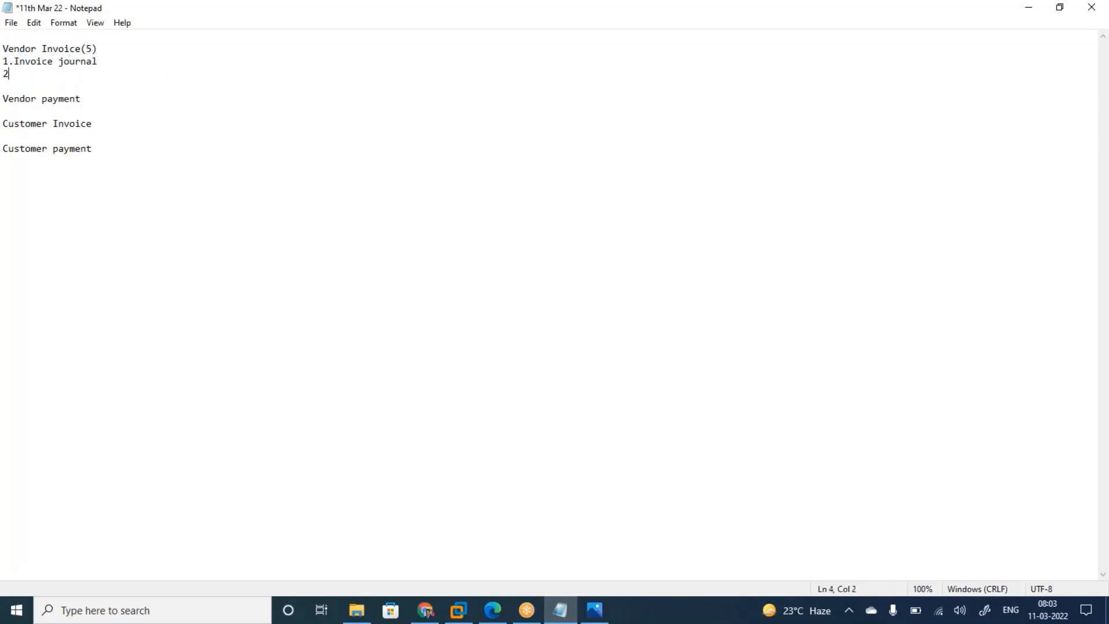
type("2. PO --> INvoice")
key("BackSpace")
Extend the Vendor payment line with "(1) --> partial payment, settlement or marking, paymene proposal, Cash, Bank"
type("nt (1) --> p")
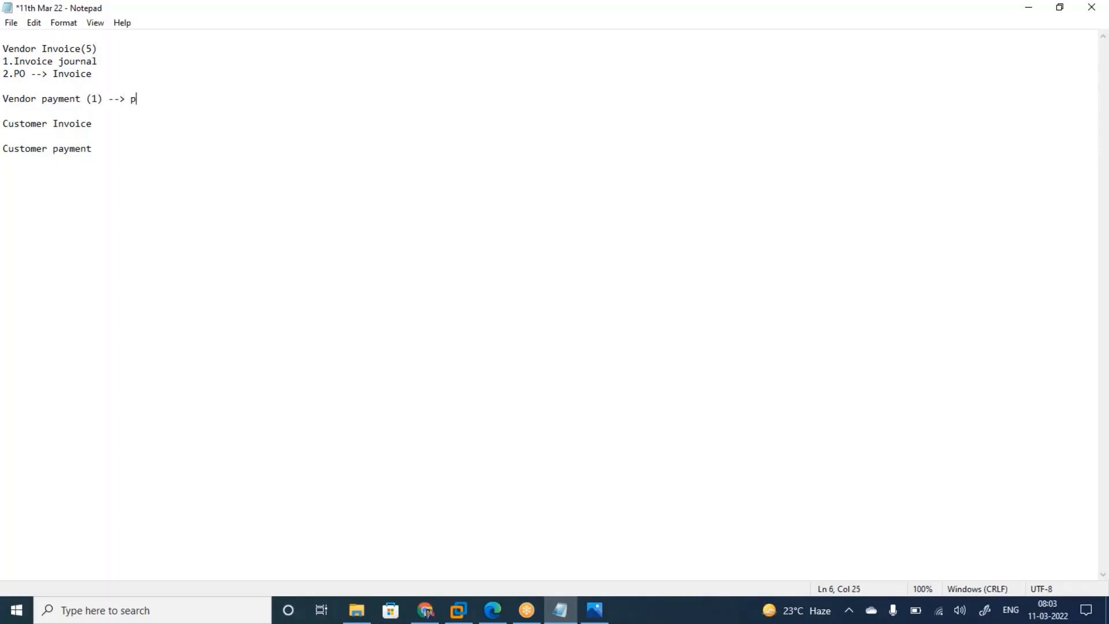
type("artial payment, settlement ")
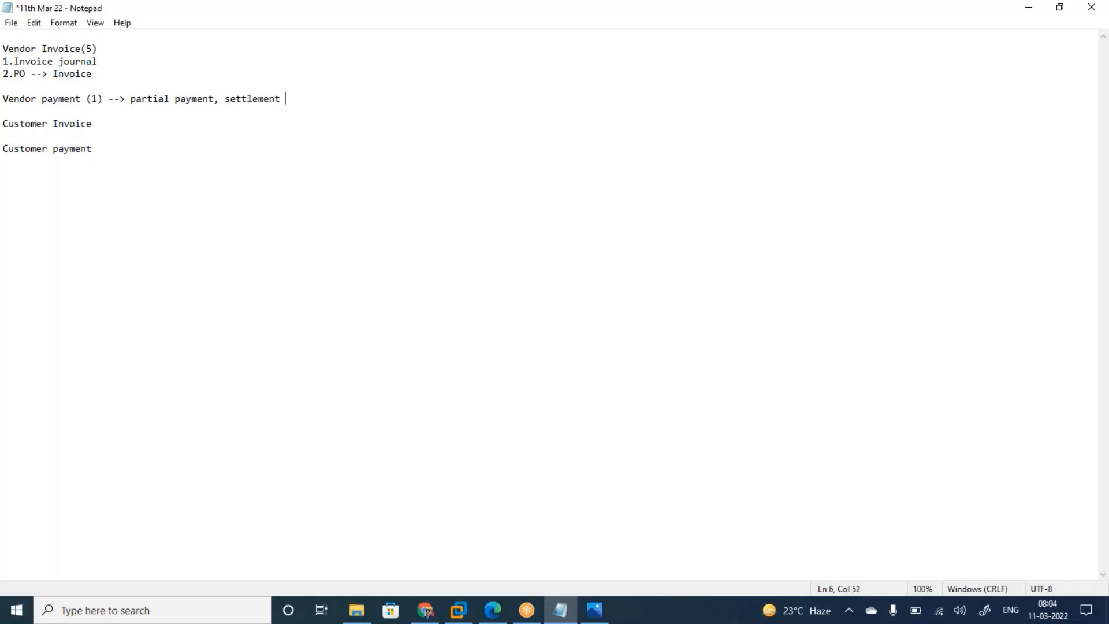
type("or marking, paymene propa")
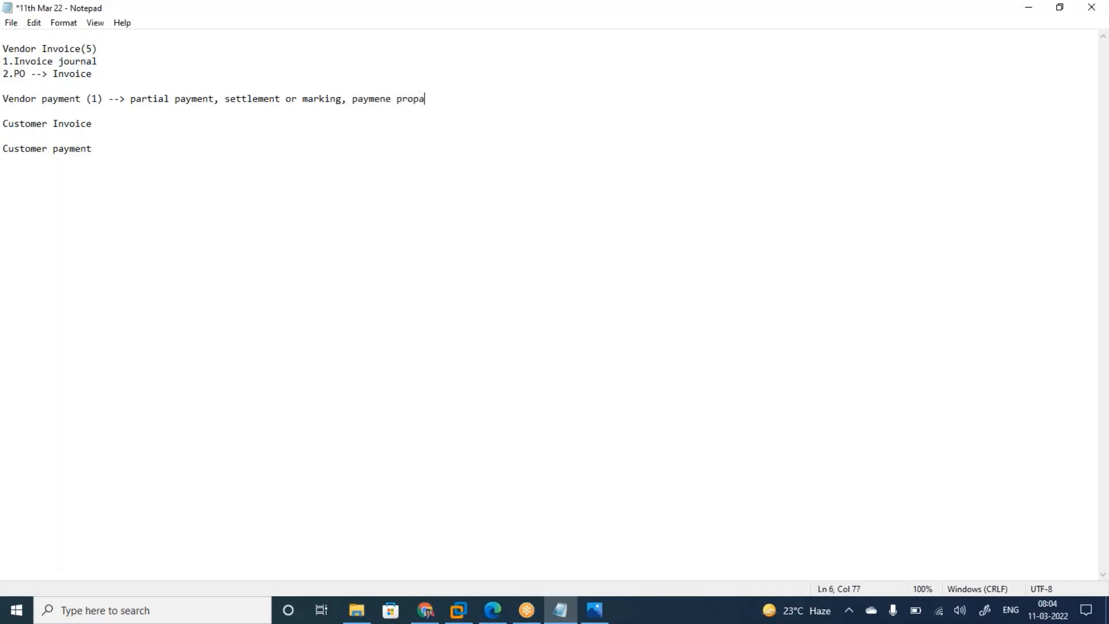
key("BackSpace")
type("osal")
key("BackSpace")
type(", Cash, Bank")
Append "(1)" to the Customer payment line, followed by a copy of the Vendor payment details from the arrow onward
left_click_drag(516, 99, 52, 89)
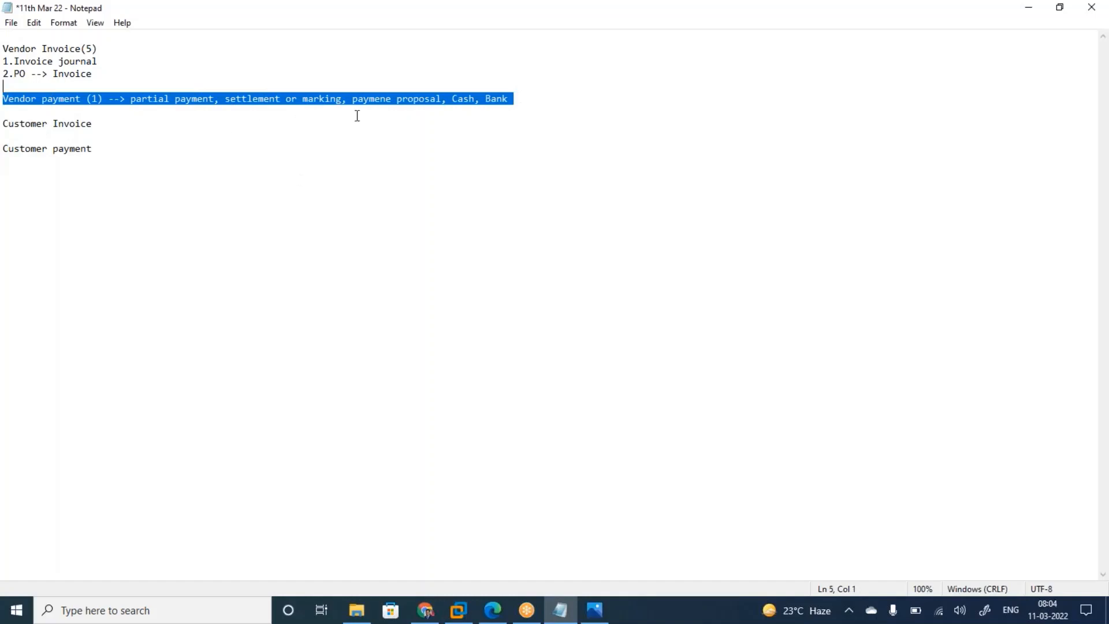
left_click(525, 97)
left_click_drag(526, 97, 107, 101)
key("ctrl+c")
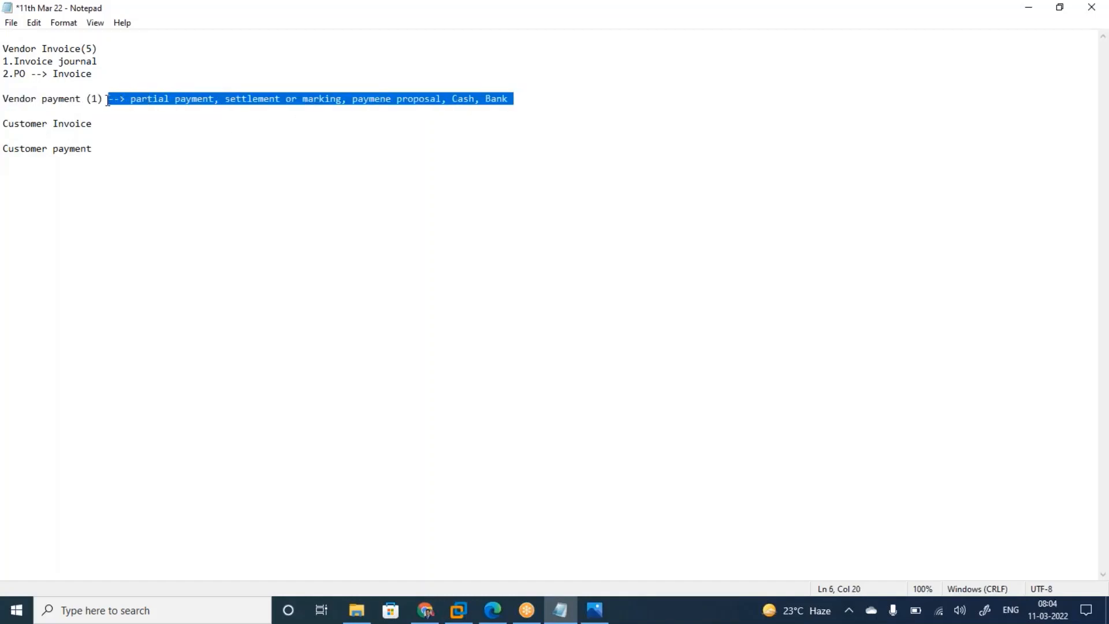
left_click(96, 149)
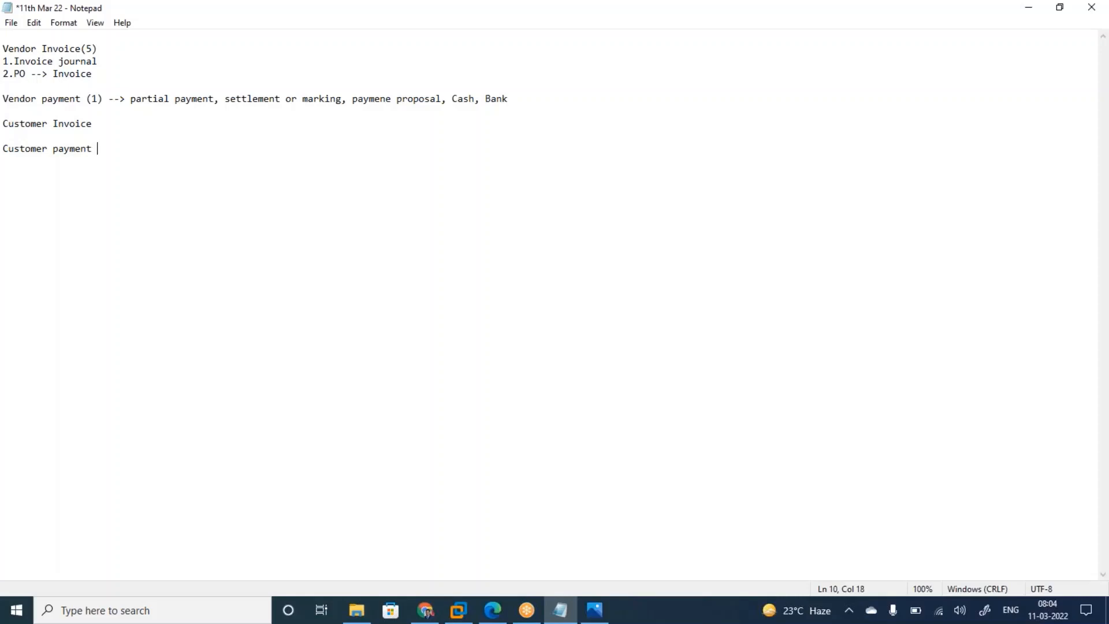
type("(1")
key("ctrl+v")
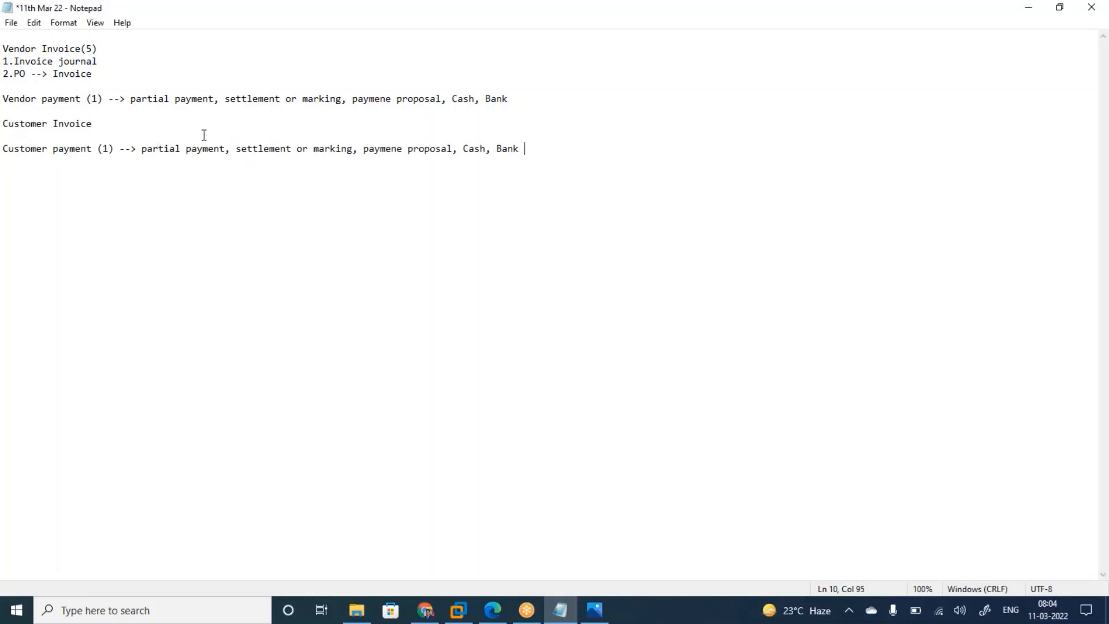
Put a colon after the Customer Invoice heading and add "1. Freetext invoice" beneath it
left_click(96, 122)
type(":")
key("Return")
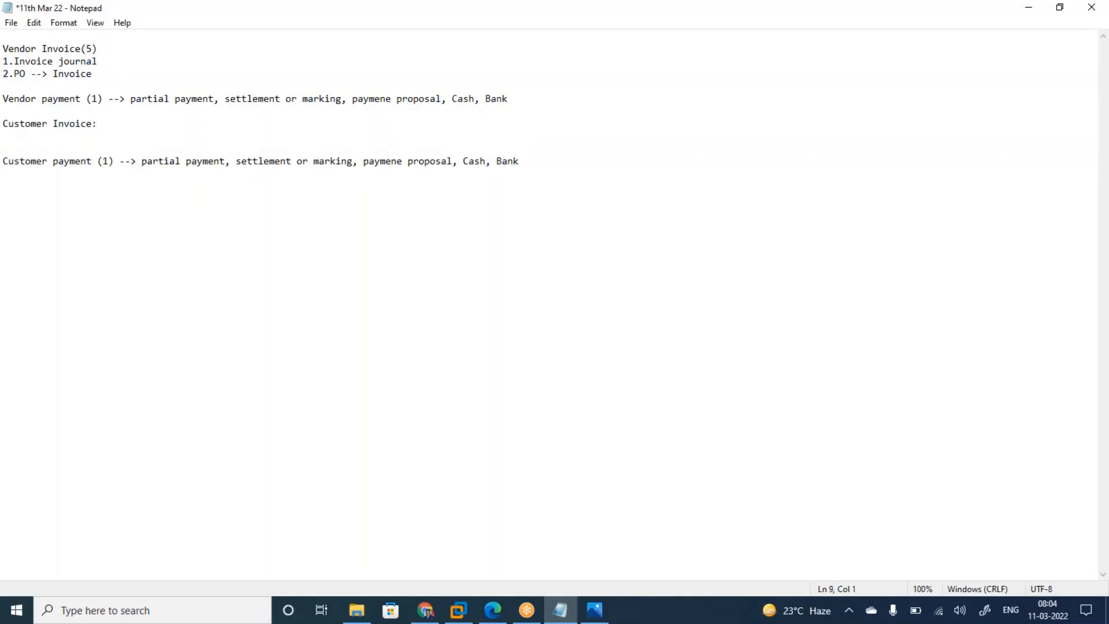
type("1. Free text inoic")
key("BackSpace")
key("BackSpace")
type("voice")
left_click(49, 138)
key("BackSpace")
Add "2. Sales order invoice" as the second Customer Invoice item and save the note
key("Return")
type("2.")
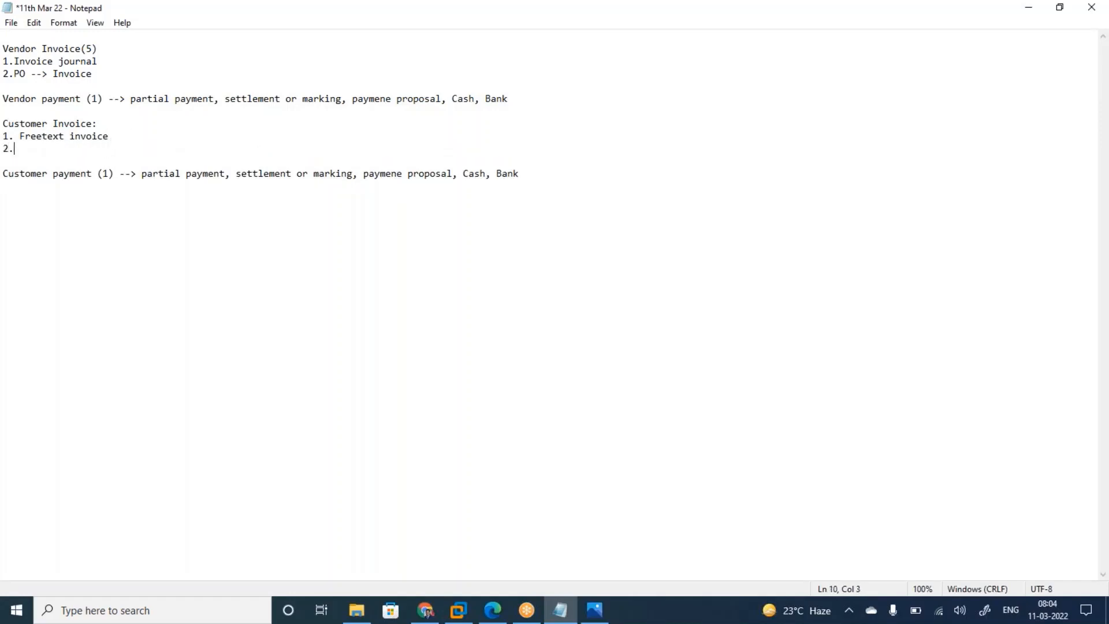
type(" Sales order invoice")
key("ctrl+s")
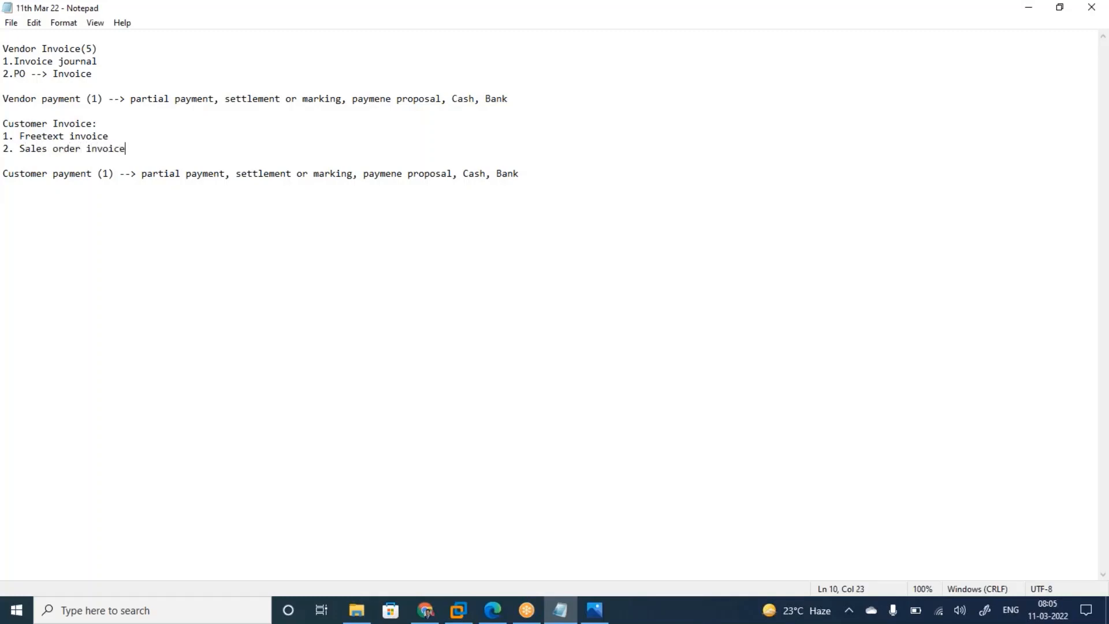
Add the empty numbered items "3.", "4." and "5." to the Vendor Invoice list and save the note
left_click(96, 74)
key("Return")
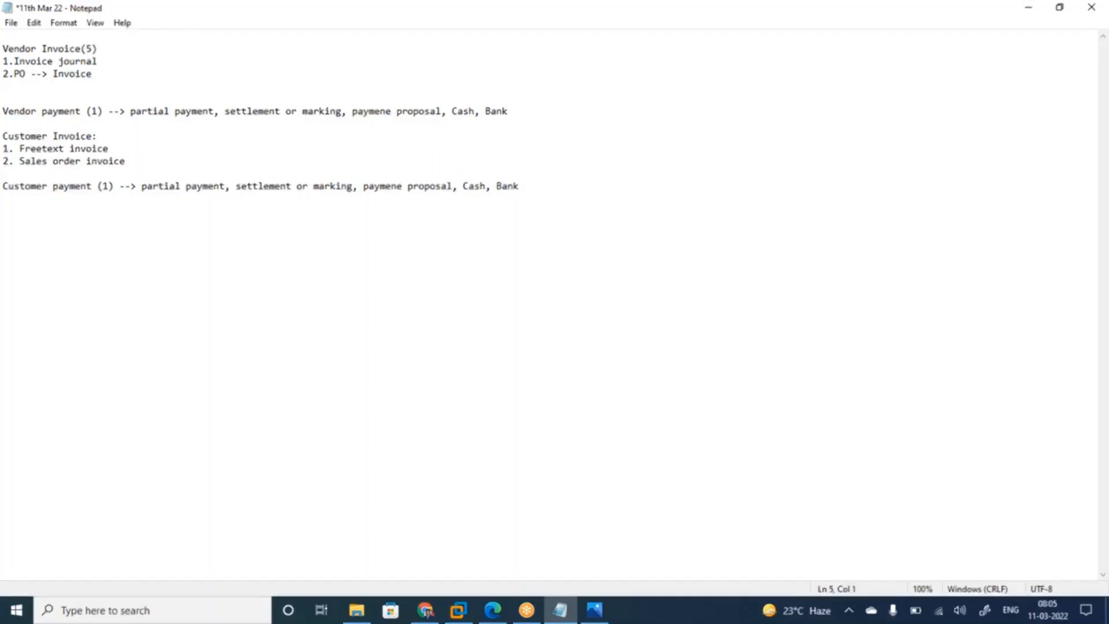
type("3.")
key("Return")
type("4.")
key("Return")
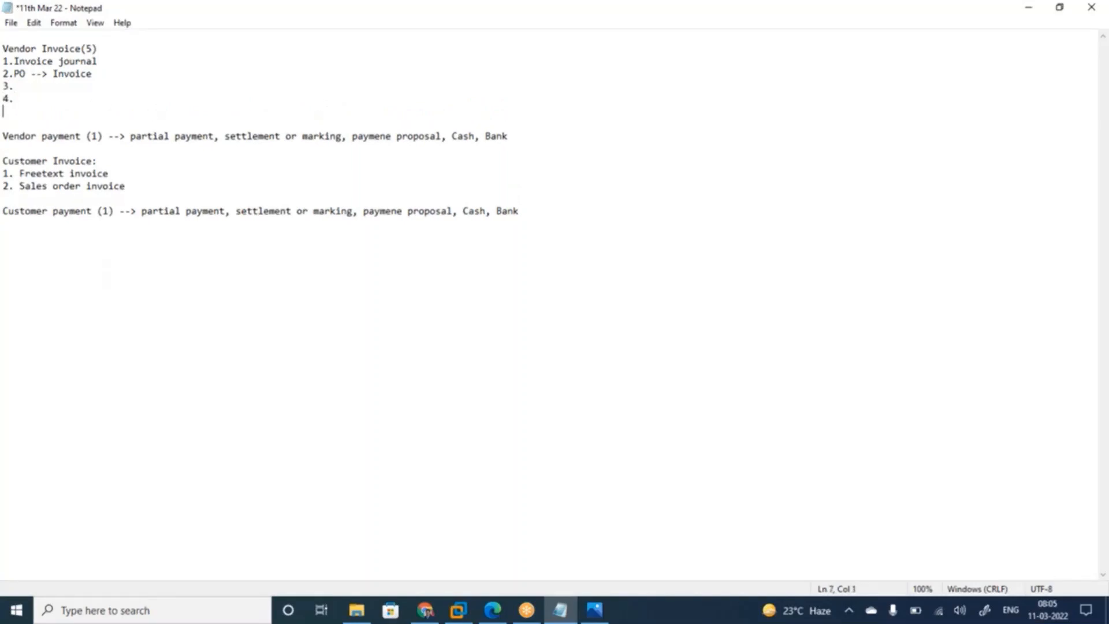
type("5.")
key("ctrl+s")
left_click_drag(24, 109, 7, 83)
key("BackSpace")
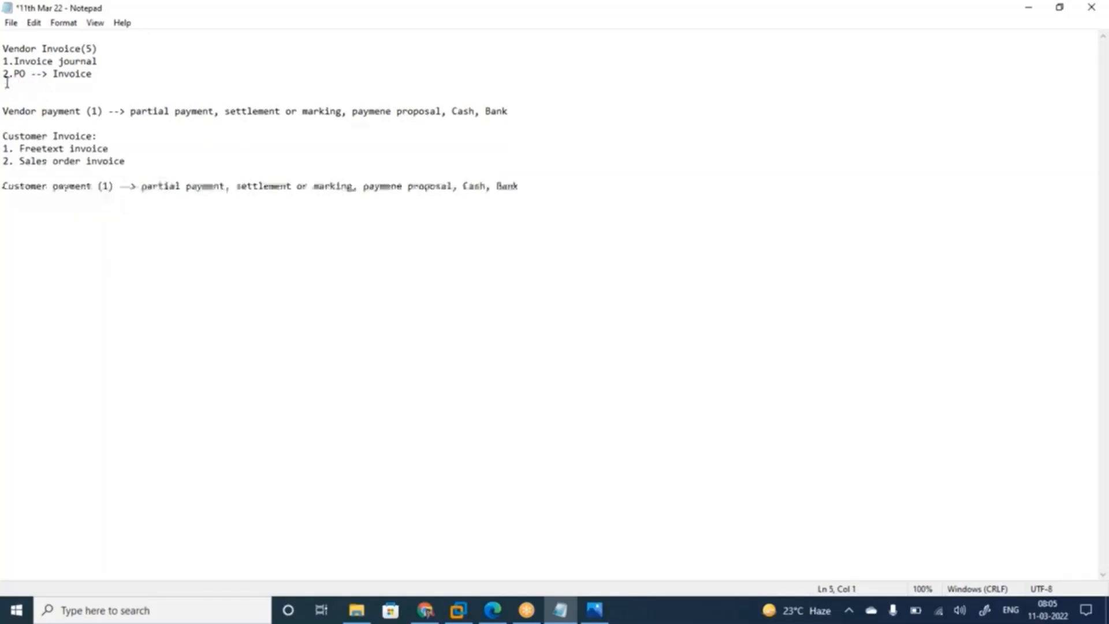
key("ctrl+z")
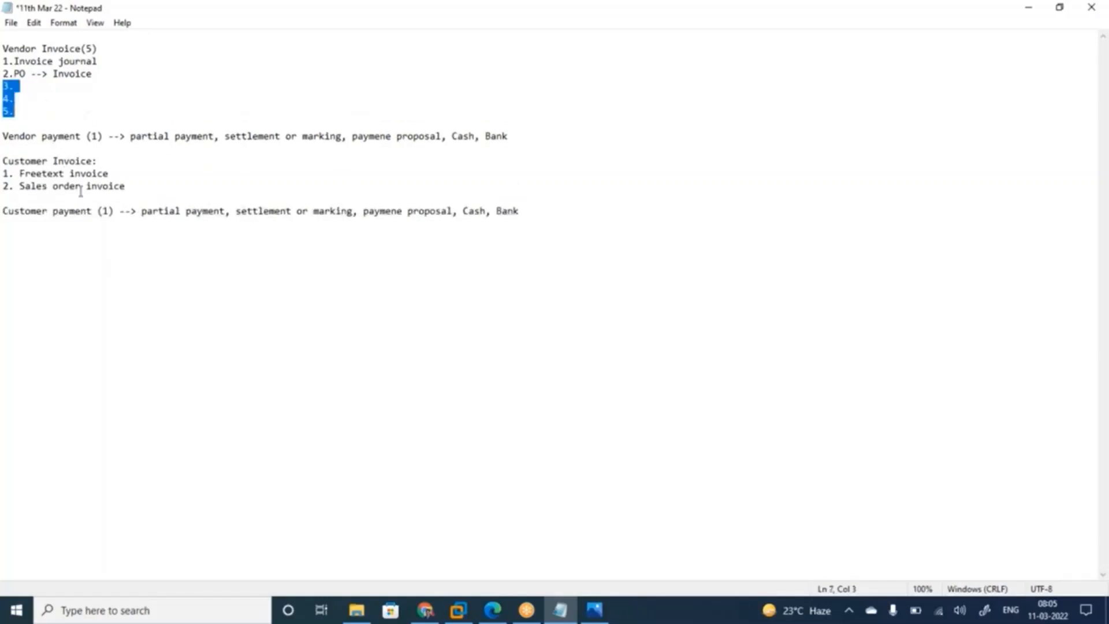
Highlight the "2. Sales order invoice" line under Customer Invoice and save the note
left_click_drag(125, 186, 5, 162)
left_click(106, 204)
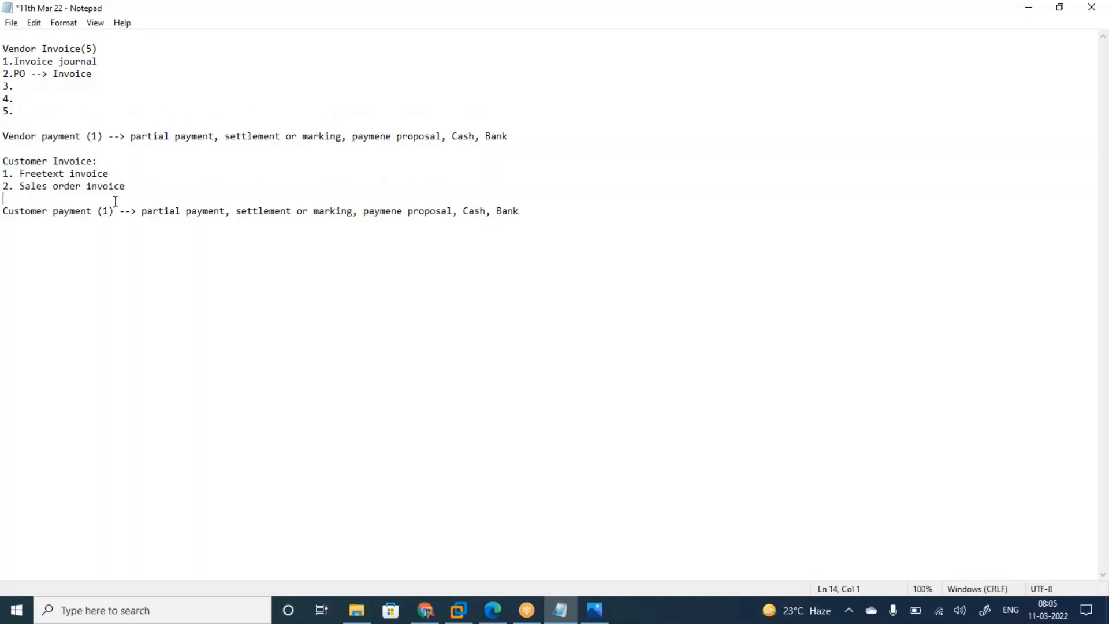
left_click_drag(131, 185, 4, 186)
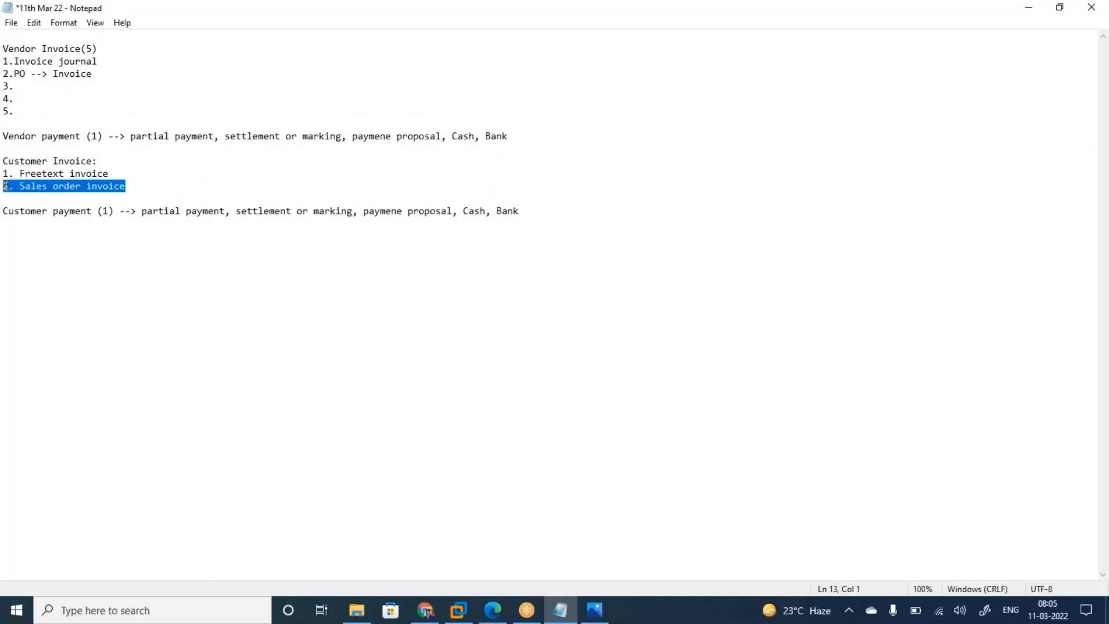
key("ctrl+s")
Add the heading "Sales order invoice:" at the end of the note, after two blank lines
left_click(524, 211)
key("Return")
key("Return")
key("Return")
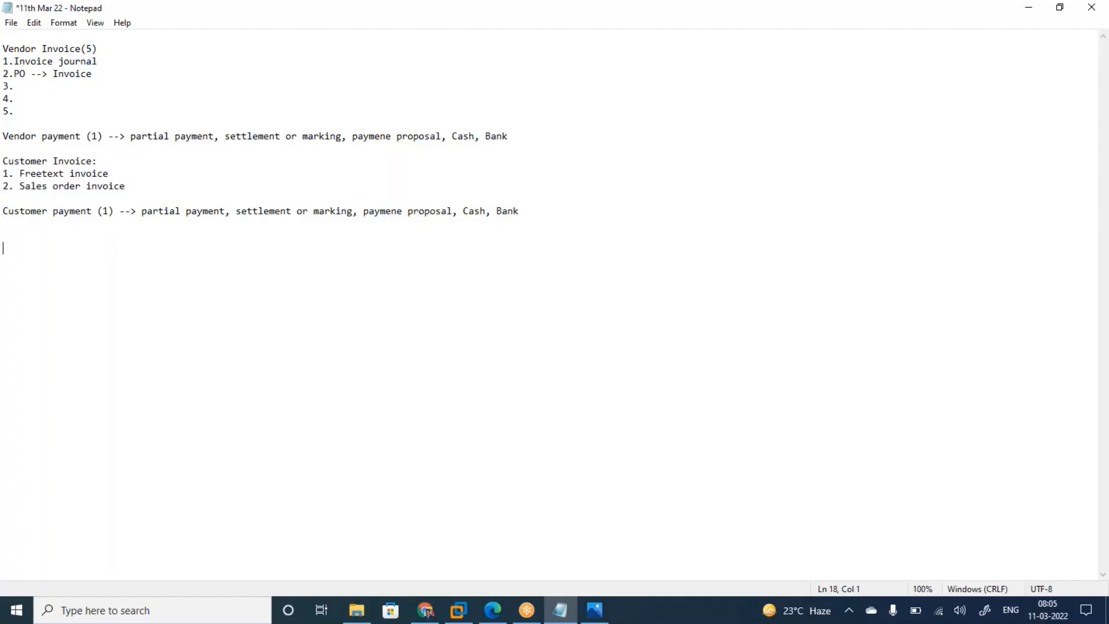
type("Sales order invoice:")
Write "Sales order create" below the Sales order invoice heading, after a blank line, and save the note
key("Return")
key("Return")
type("Sales ore")
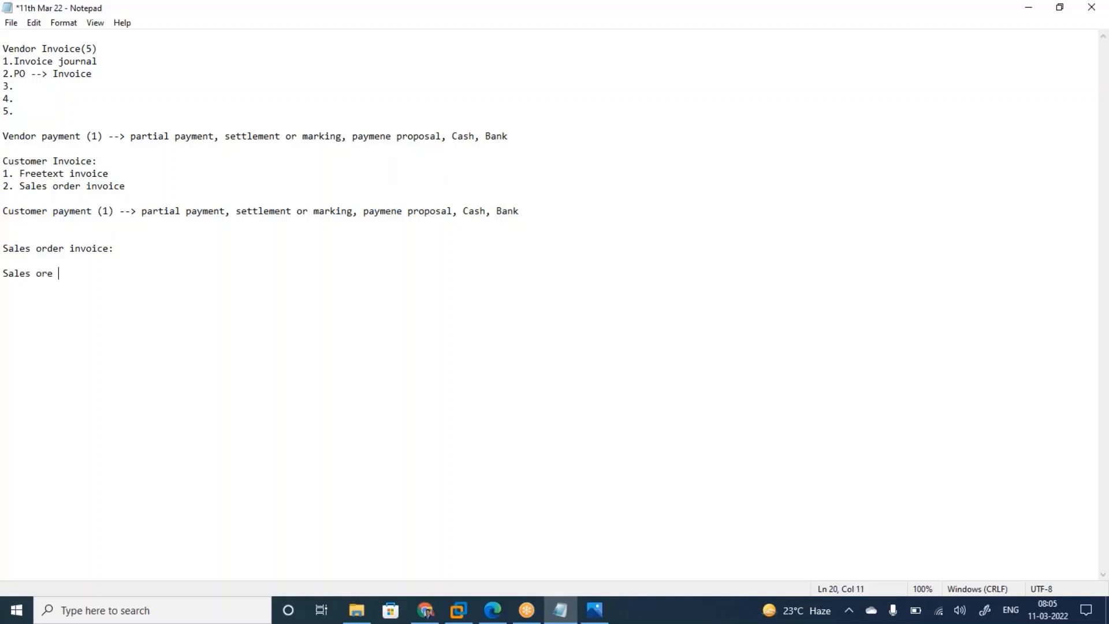
key("BackSpace")
key("BackSpace")
type("der create")
key("ctrl+s")
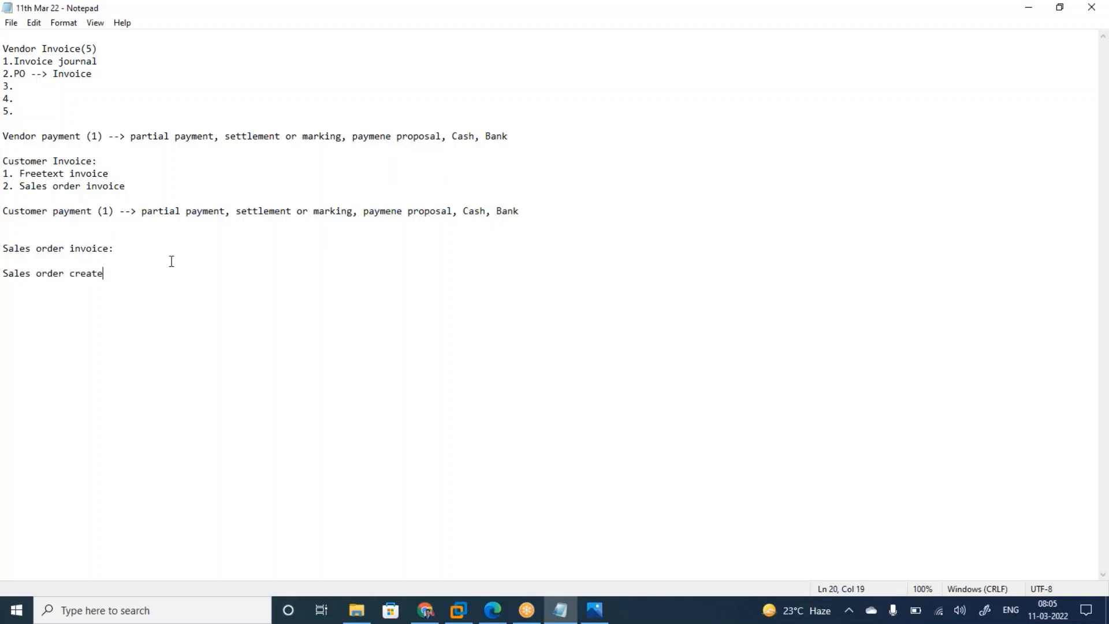
Highlight "Sales order create", then check the Finance and Operations virtual machine, dismissing its Windows license notice, and return to the notes
left_click_drag(129, 273, 4, 272)
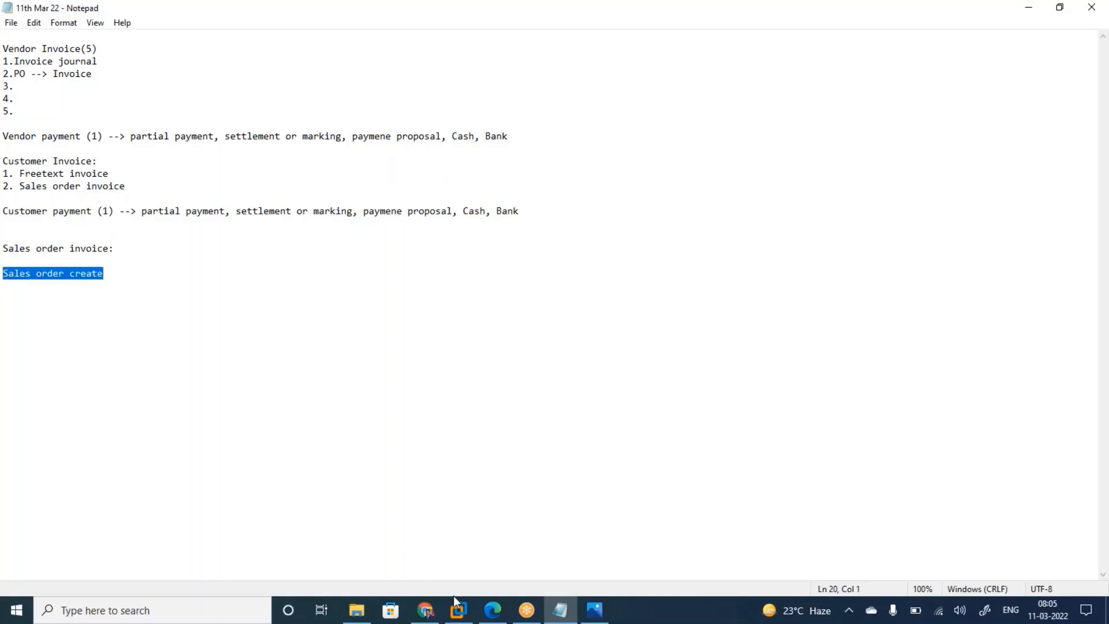
left_click(460, 611)
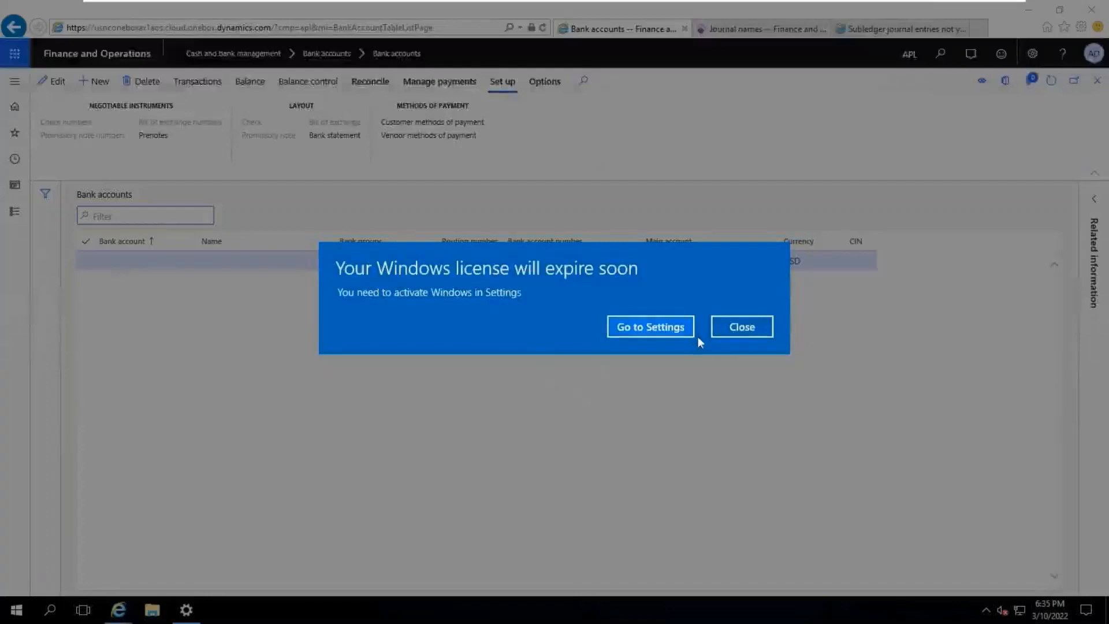
left_click(742, 327)
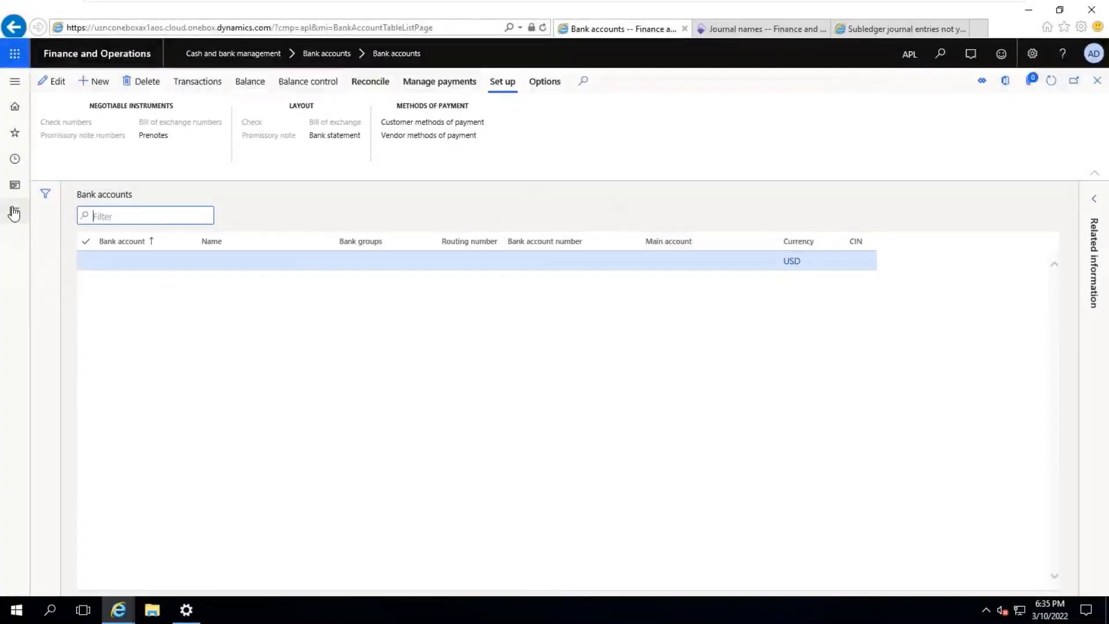
mouse_move(722, 3)
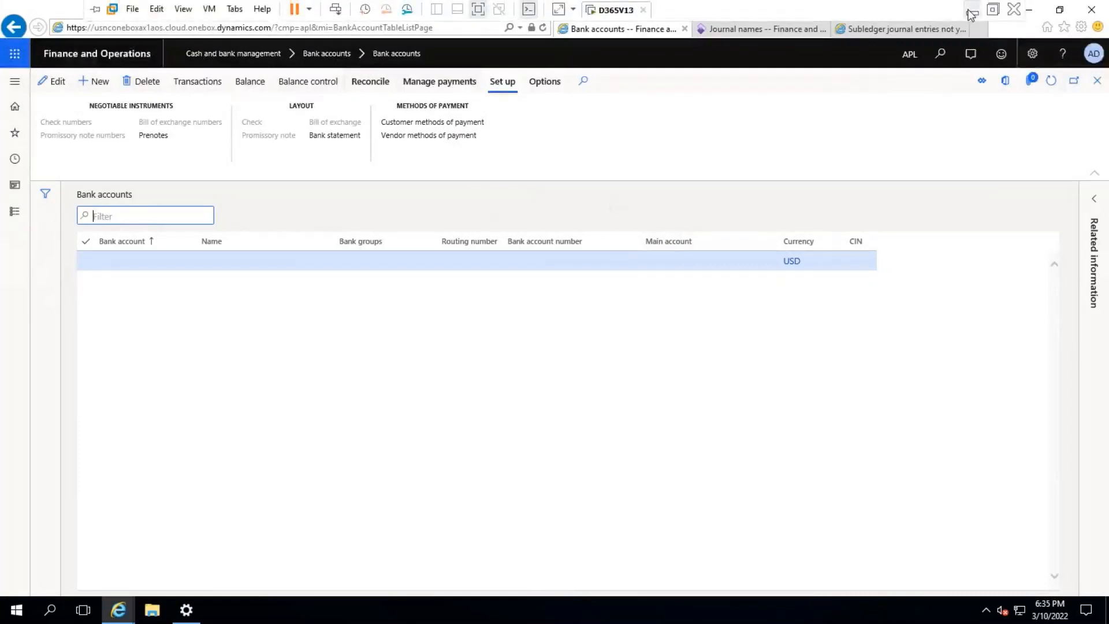
left_click(972, 11)
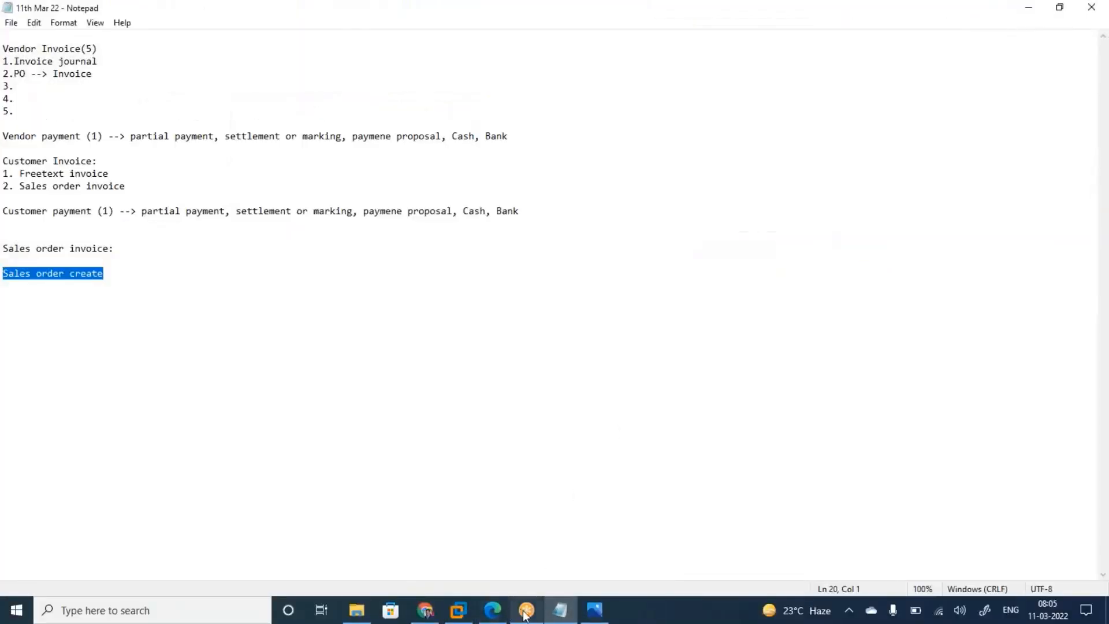
View the Organization.png diagram in Photos and switch back to the Notepad notes
left_click(594, 610)
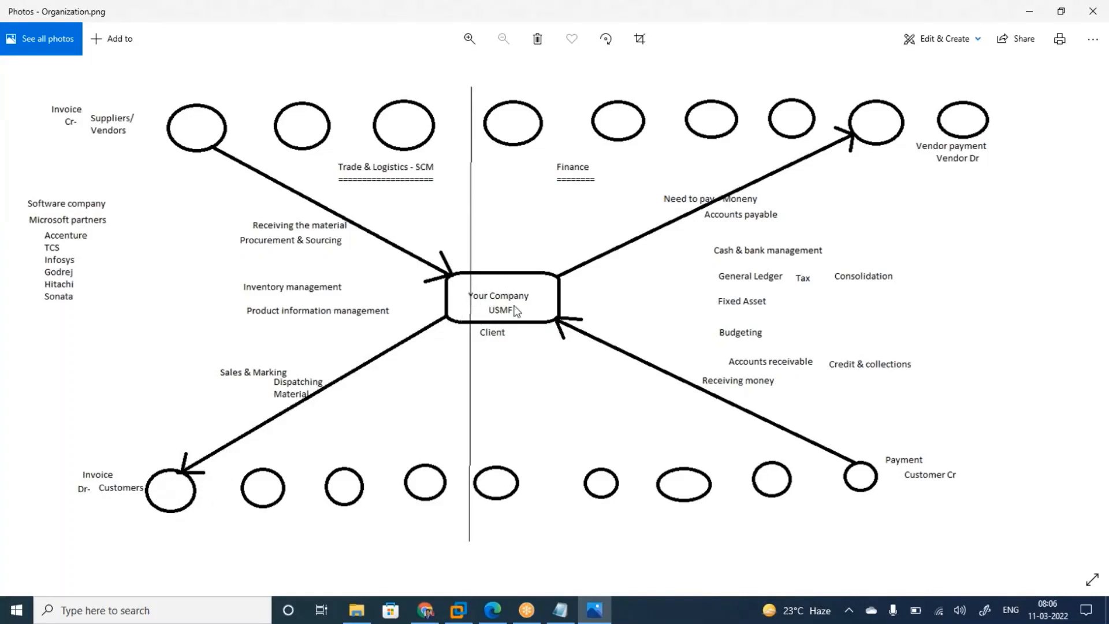
left_click(560, 610)
Append "----> Order received from the customer" to the "Sales order create" line and save the note
left_click(129, 270)
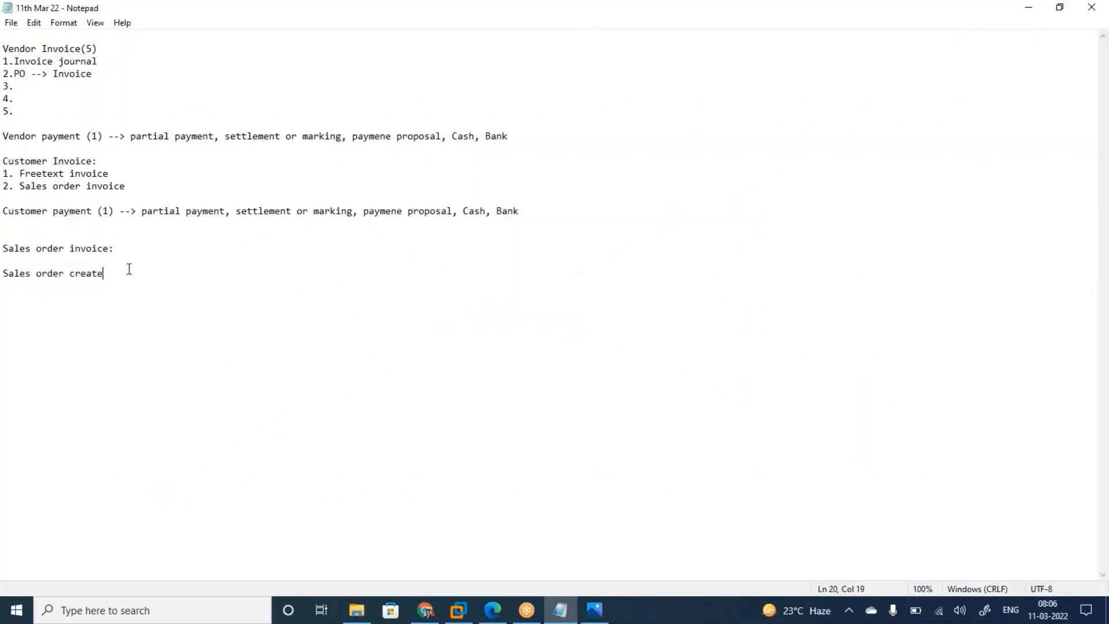
type("----> Order re")
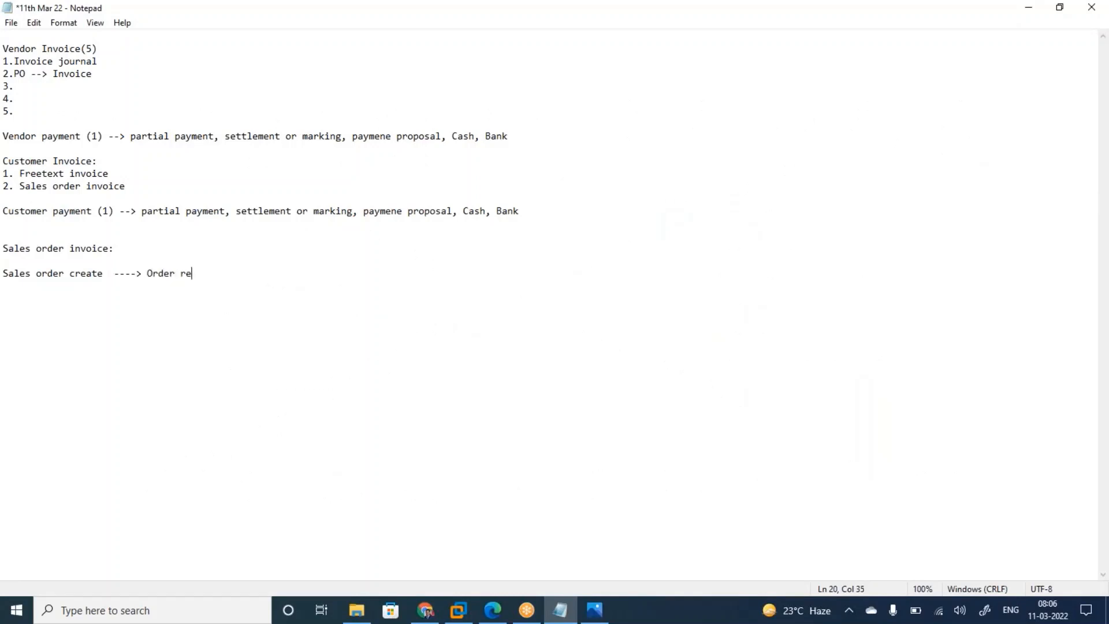
type("ceived from the customer")
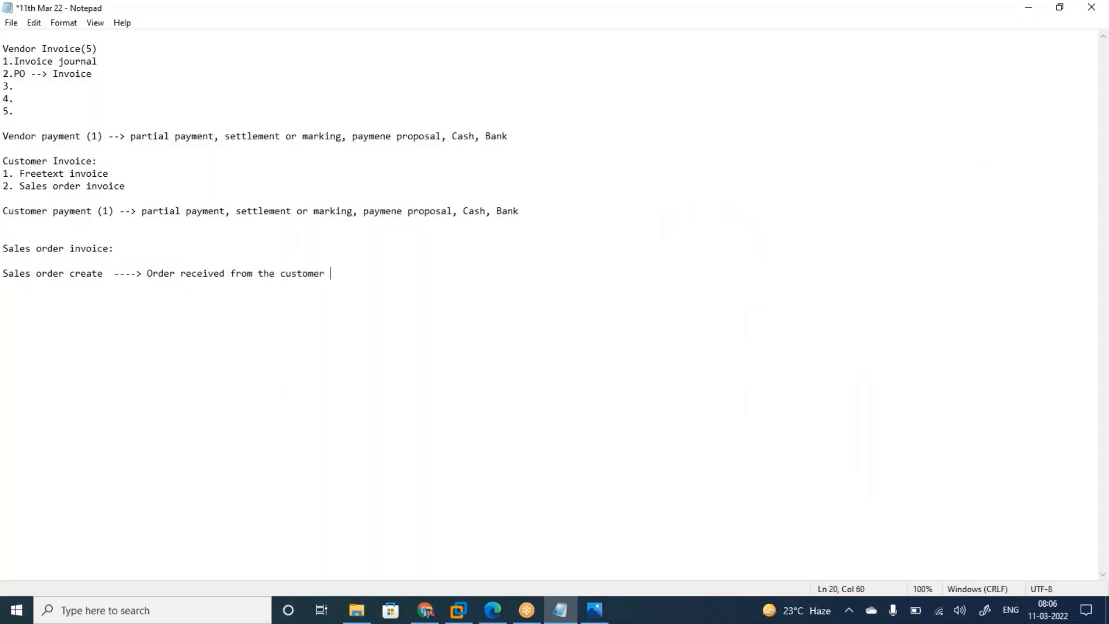
key("ctrl+s")
Highlight "Order received from the customer", look at the Finance and Operations virtual machine, and return to the notes
left_click_drag(147, 273, 333, 273)
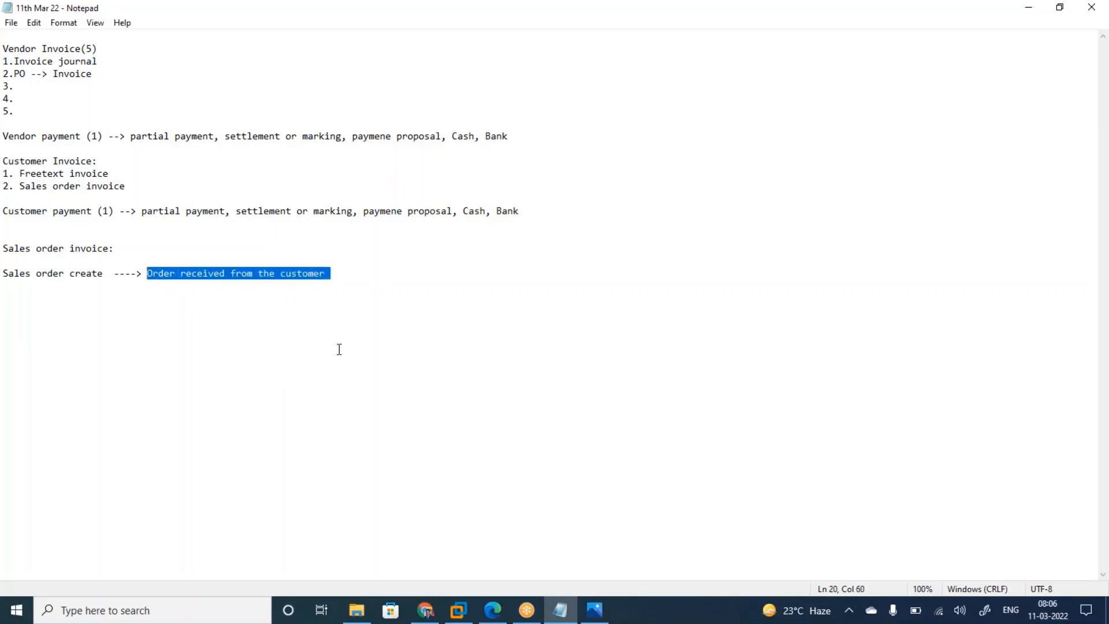
left_click(460, 610)
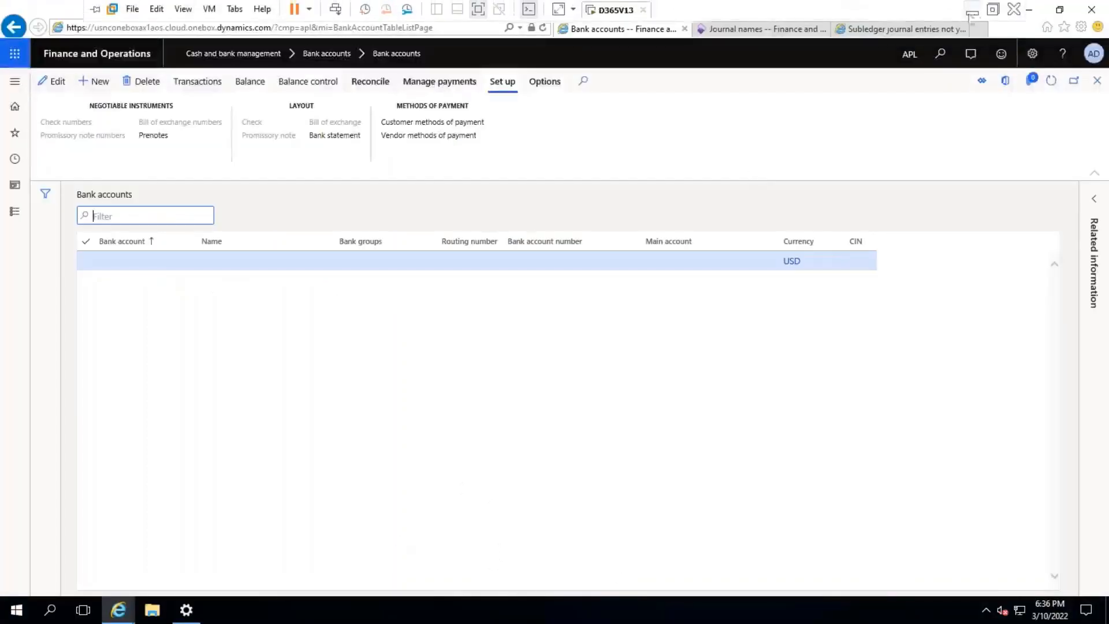
left_click(975, 18)
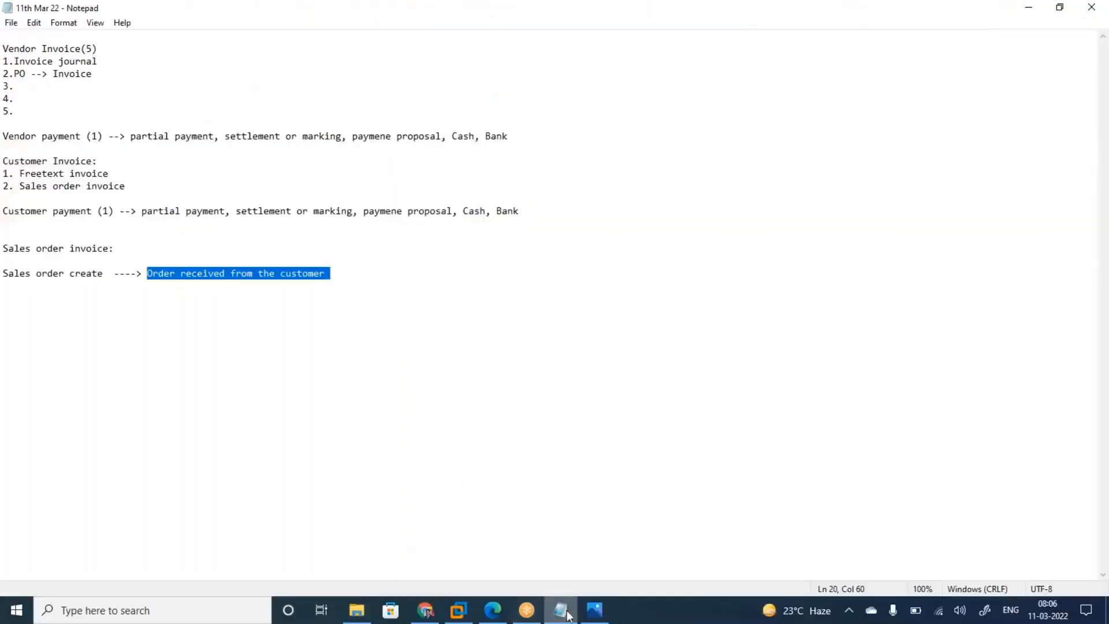
Compare the Organization.png diagram in Photos with the sales order notes, clearing the text highlight, and return to Notepad
left_click(594, 611)
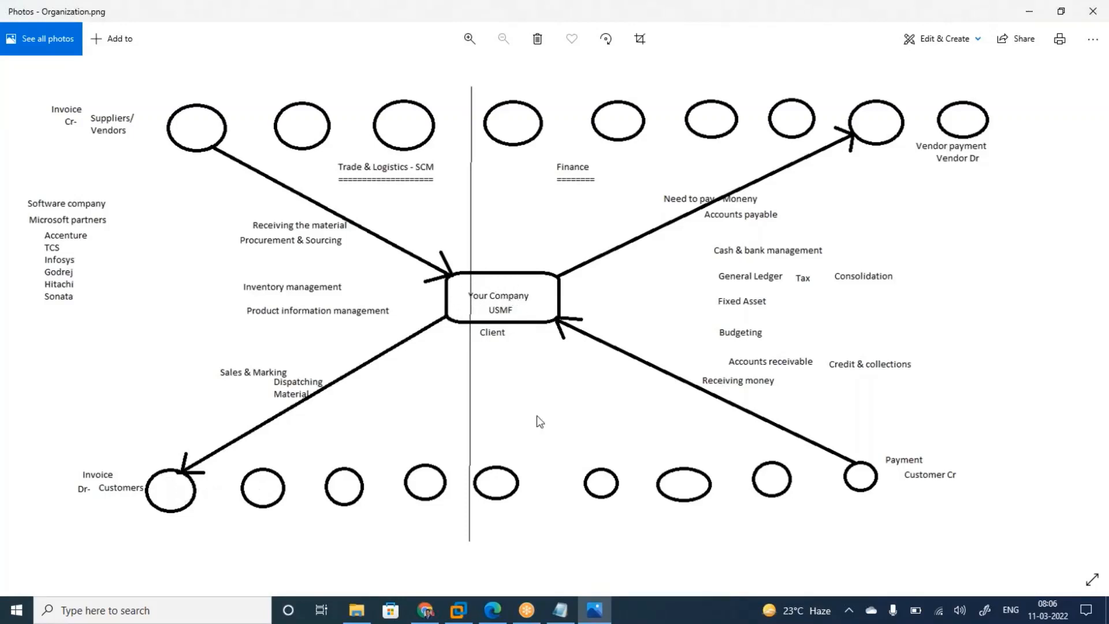
left_click(560, 610)
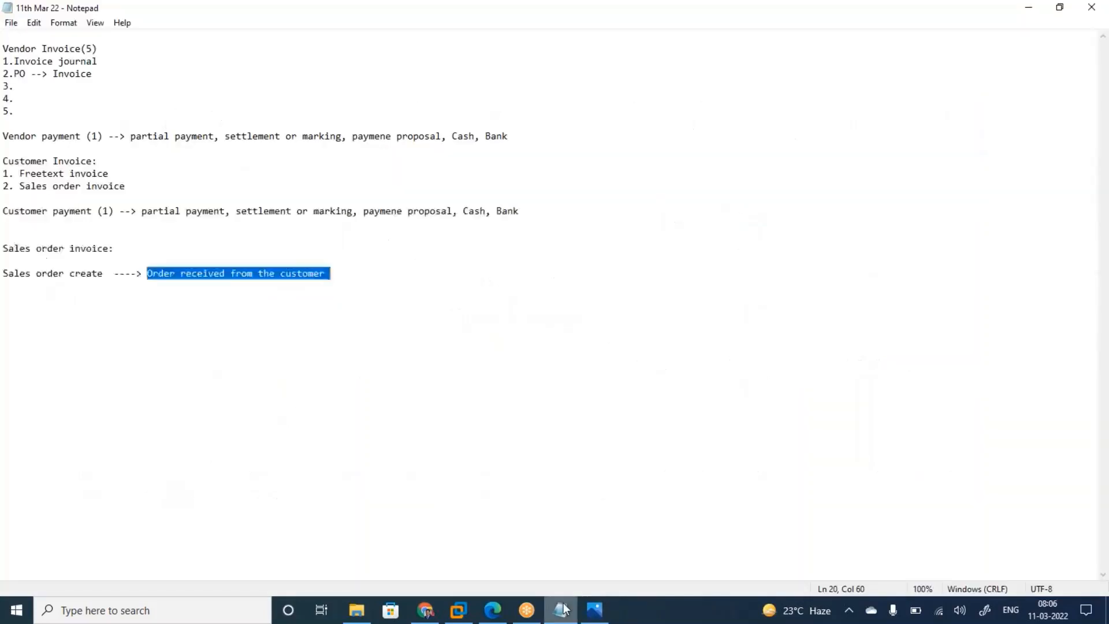
left_click(157, 273)
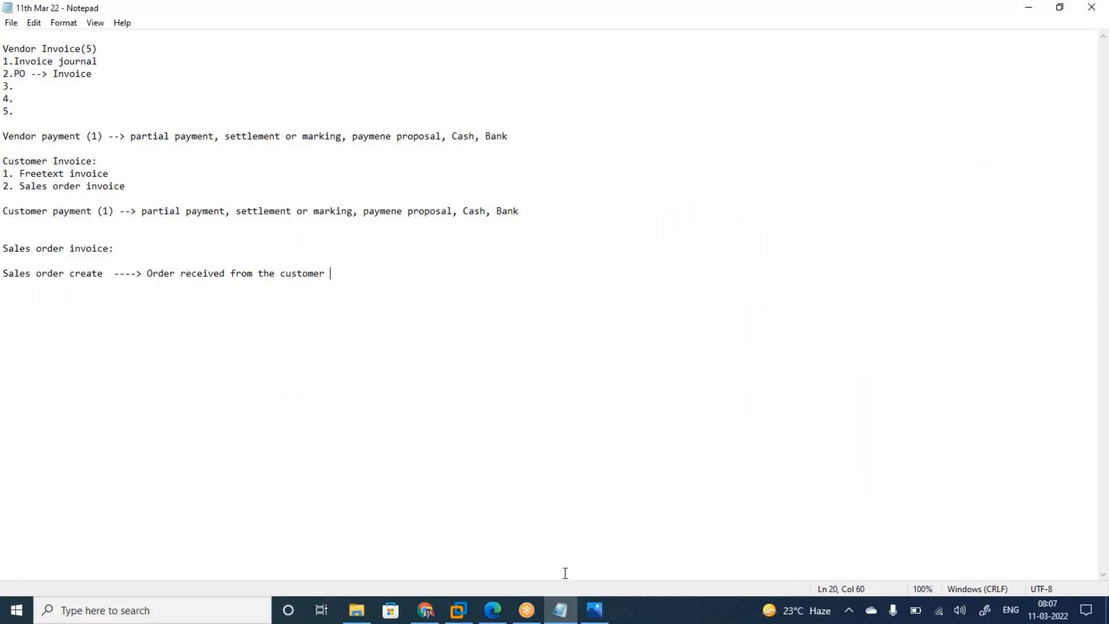
left_click(595, 611)
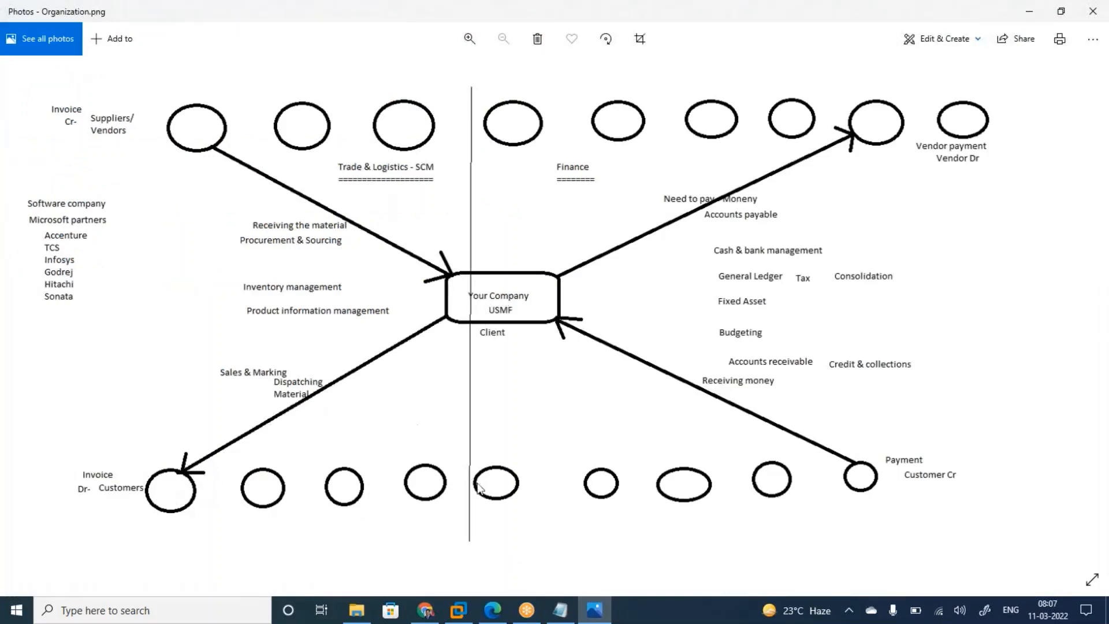
left_click(595, 610)
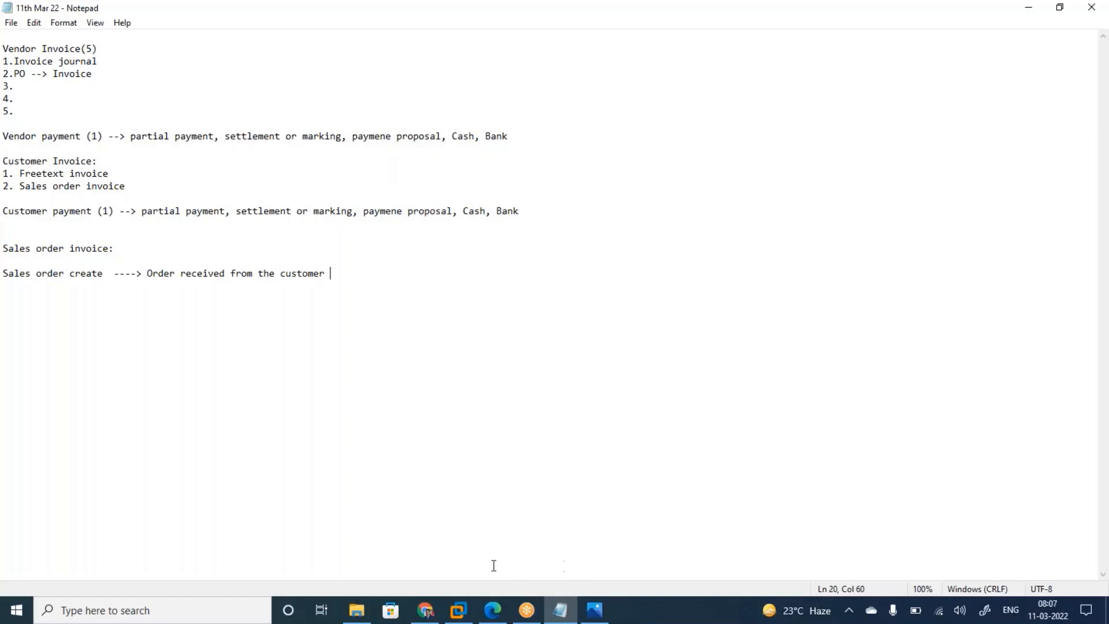
Switch to the virtual machine, restart Internet Explorer, and load the Finance and Operations dashboard for company USMF
left_click(457, 609)
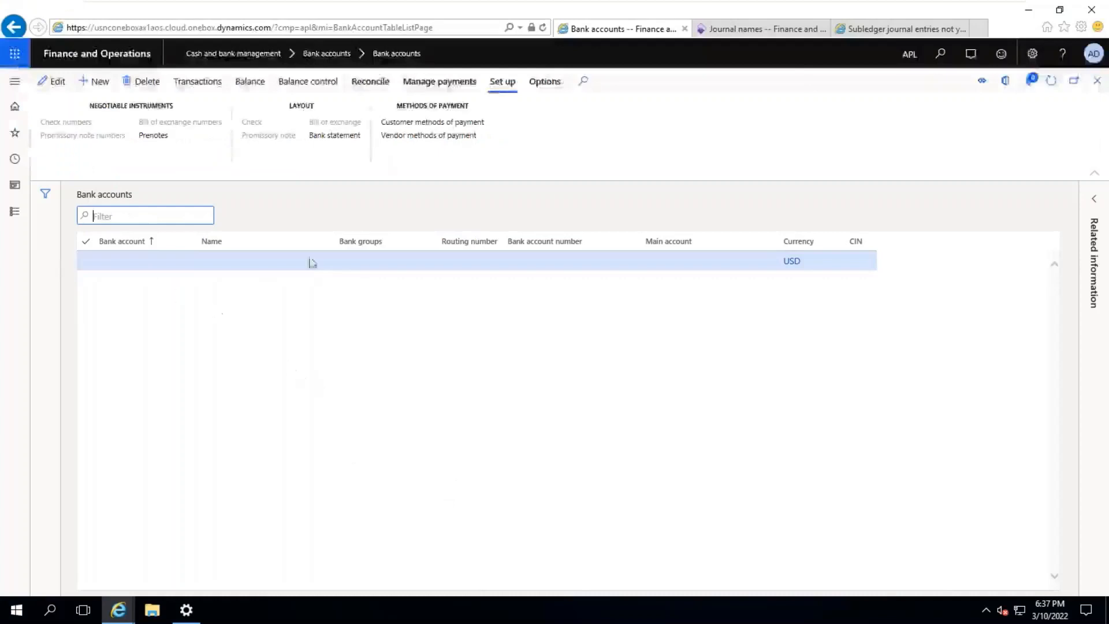
left_click(1091, 10)
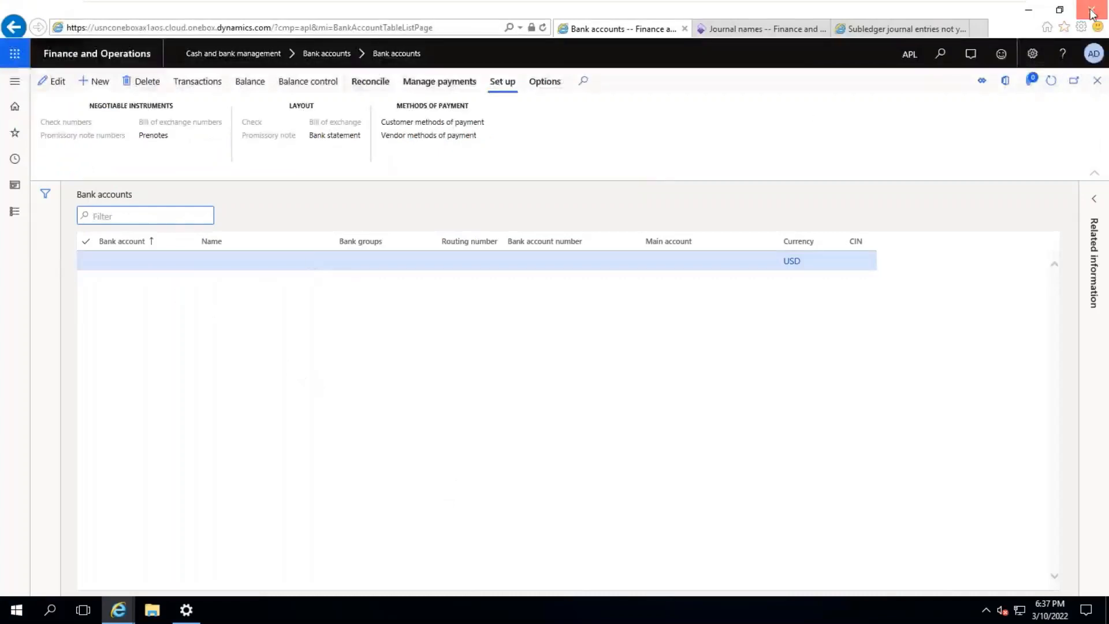
left_click(118, 609)
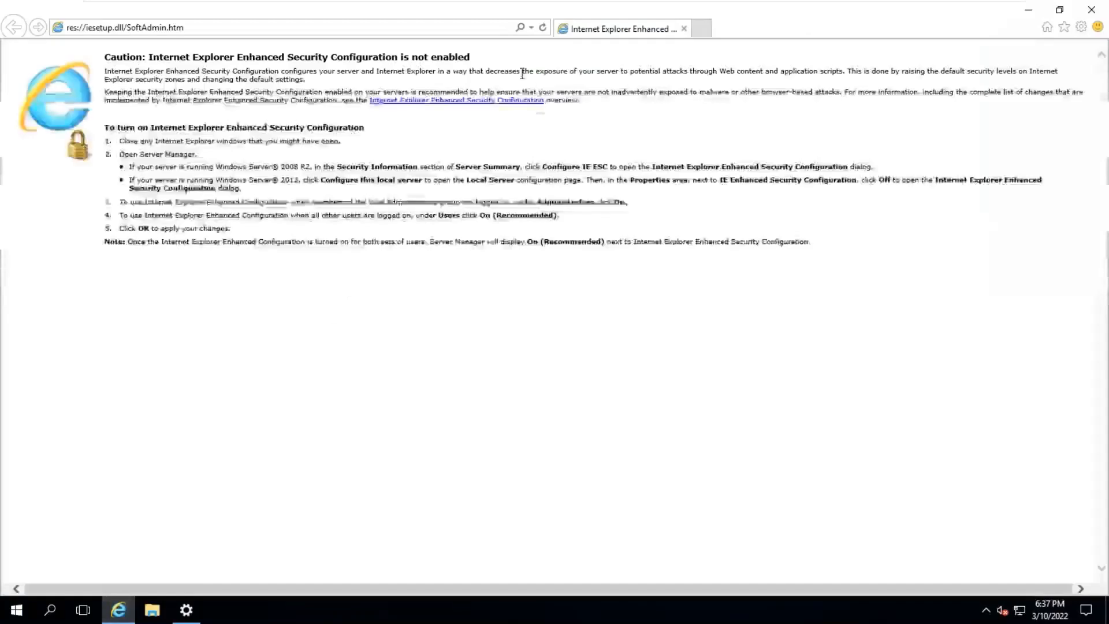
left_click(531, 28)
left_click(321, 39)
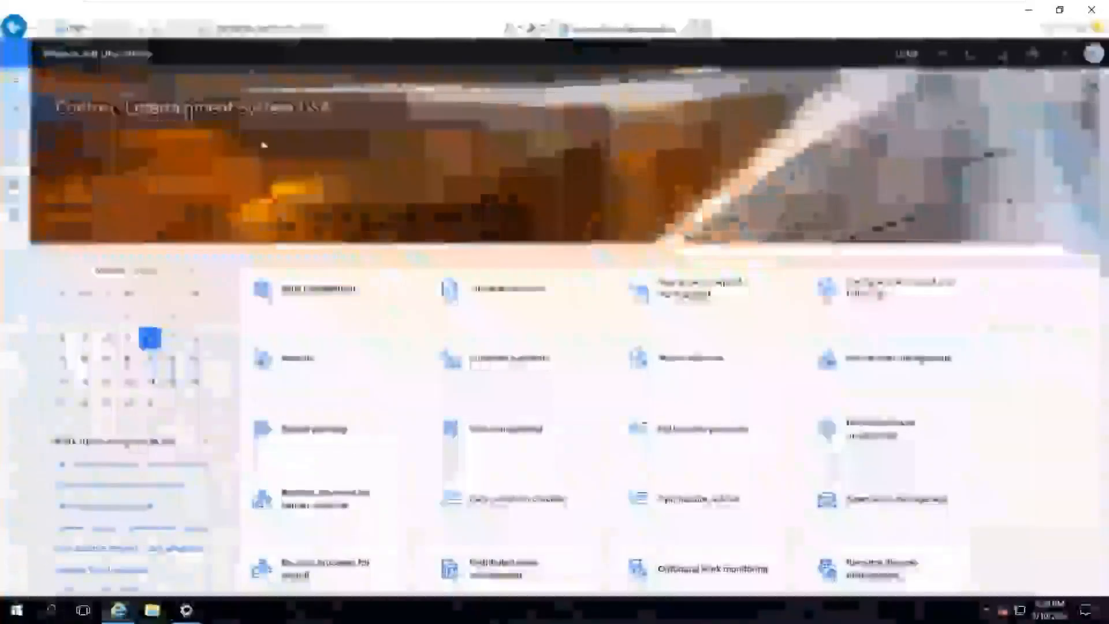
Look at the Accounts receivable module, and open the All sales orders list from Sales and marketing
left_click(15, 212)
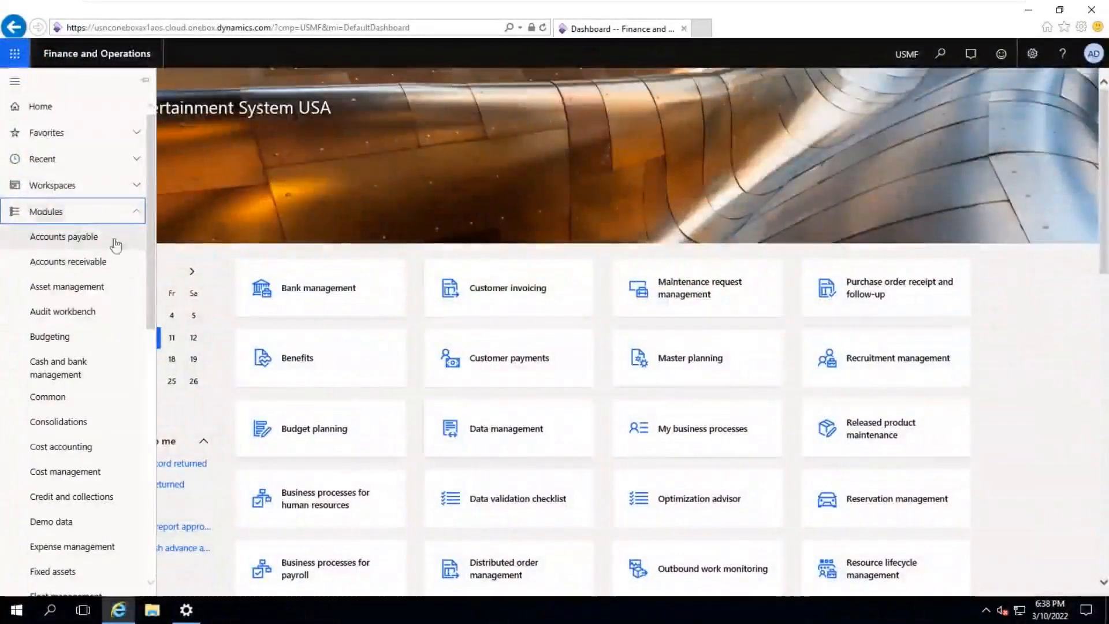
left_click(90, 263)
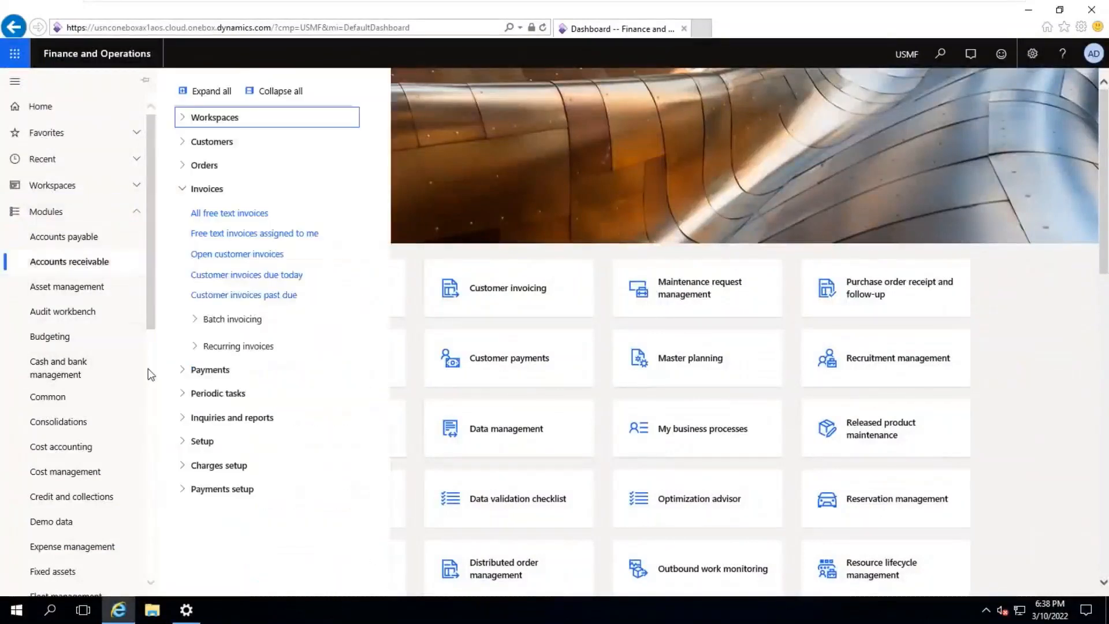
scroll(146, 375, "down", 6)
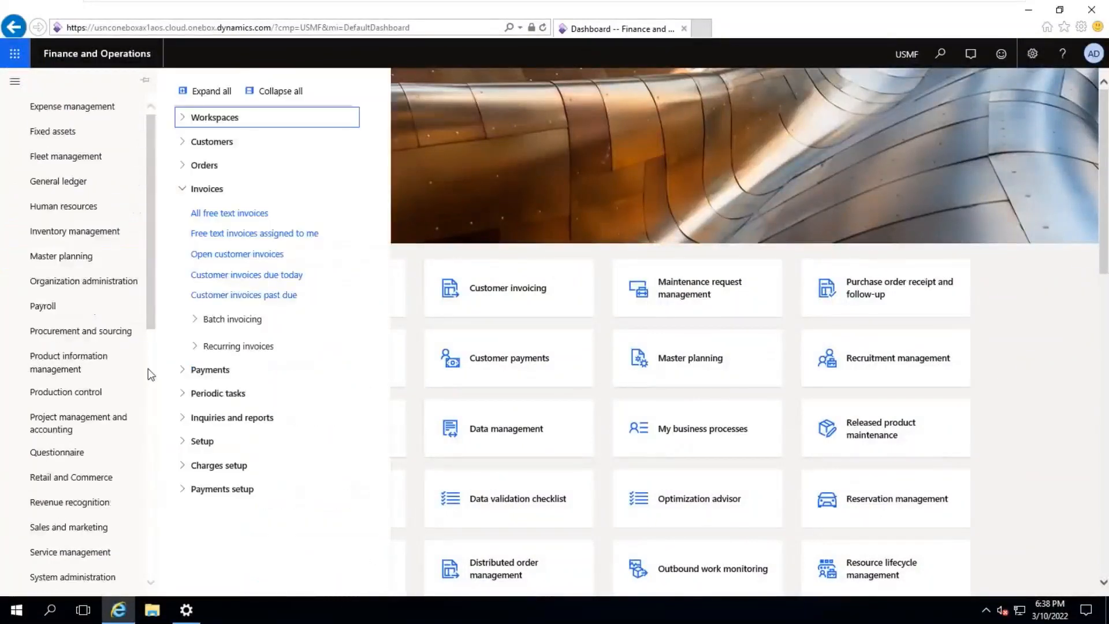
left_click(106, 529)
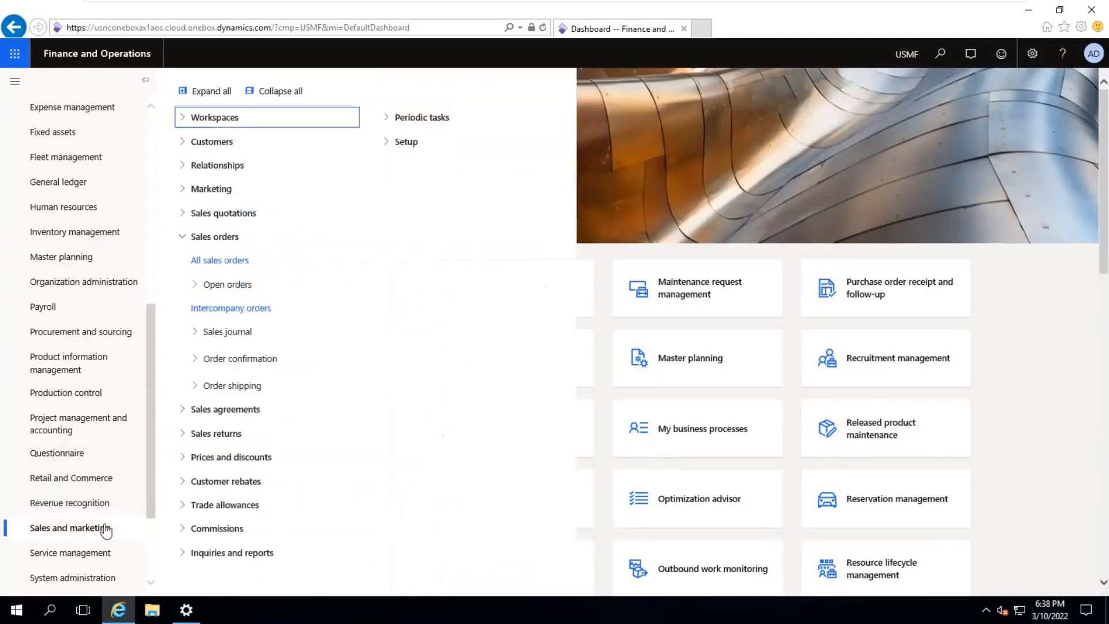
left_click(218, 259)
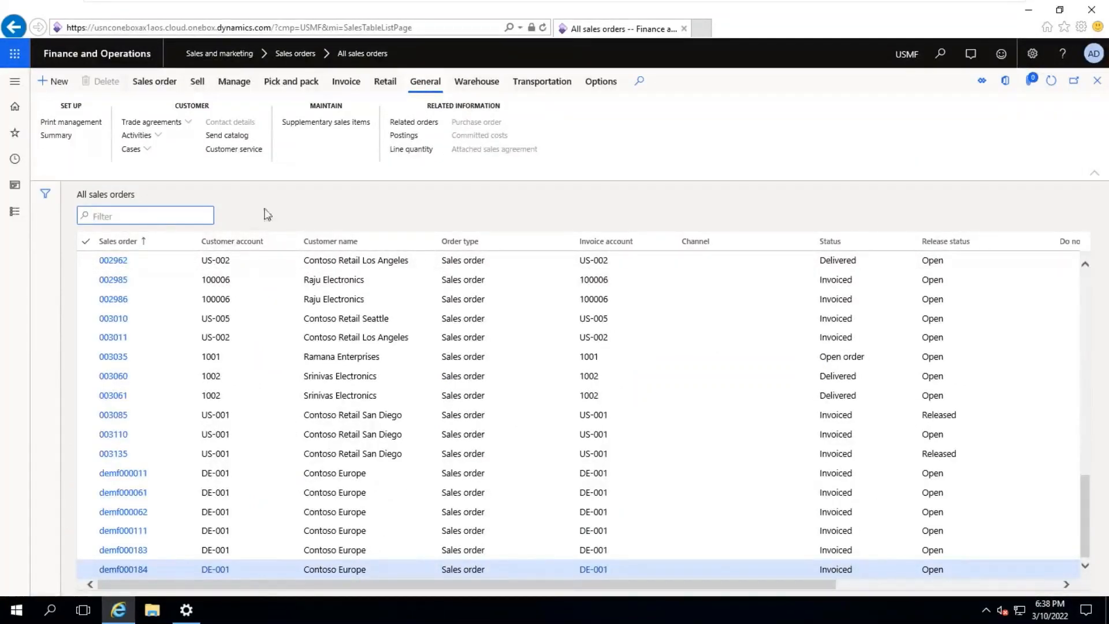
Start a new sales order and choose Contoso Retail Los Angeles as its customer account
left_click(60, 83)
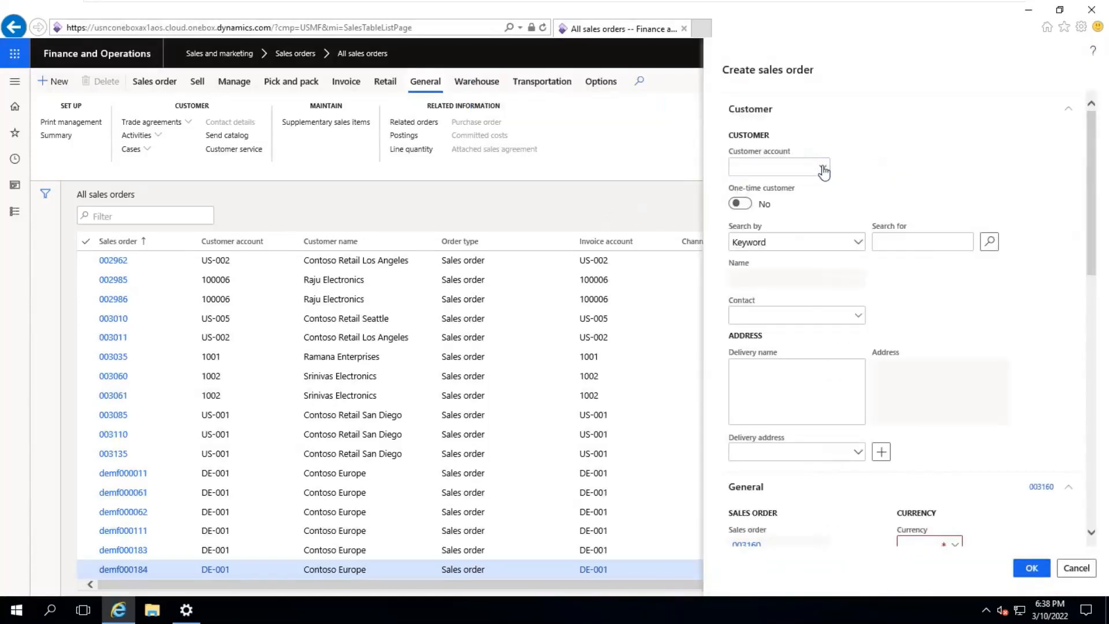
left_click(823, 169)
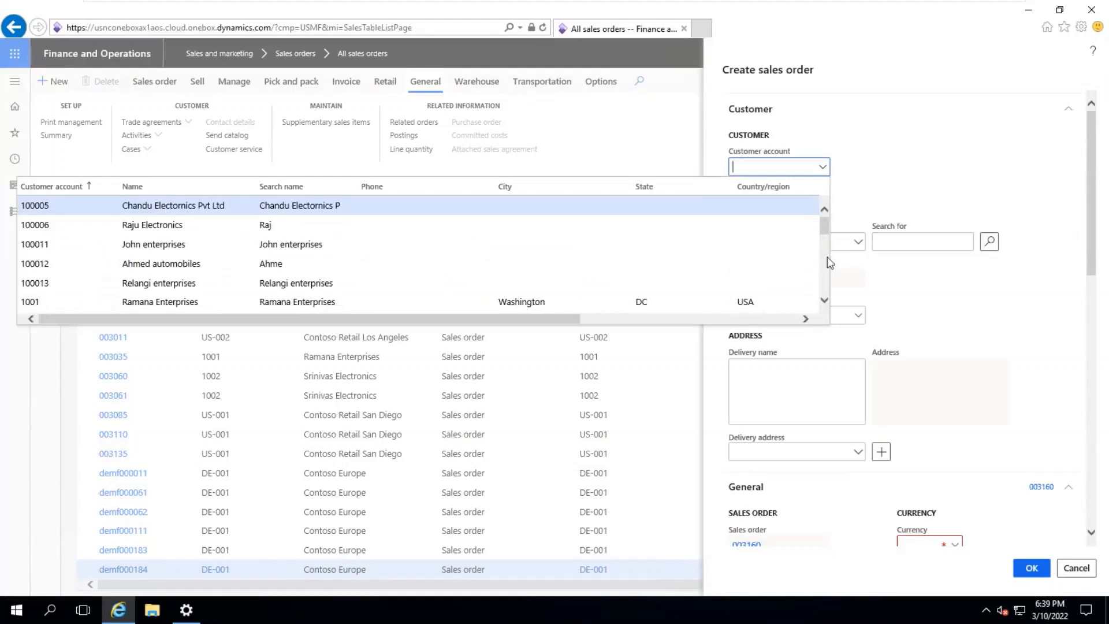
scroll(828, 254, "down", 2)
scroll(826, 249, "up", 2)
scroll(826, 301, "down", 5)
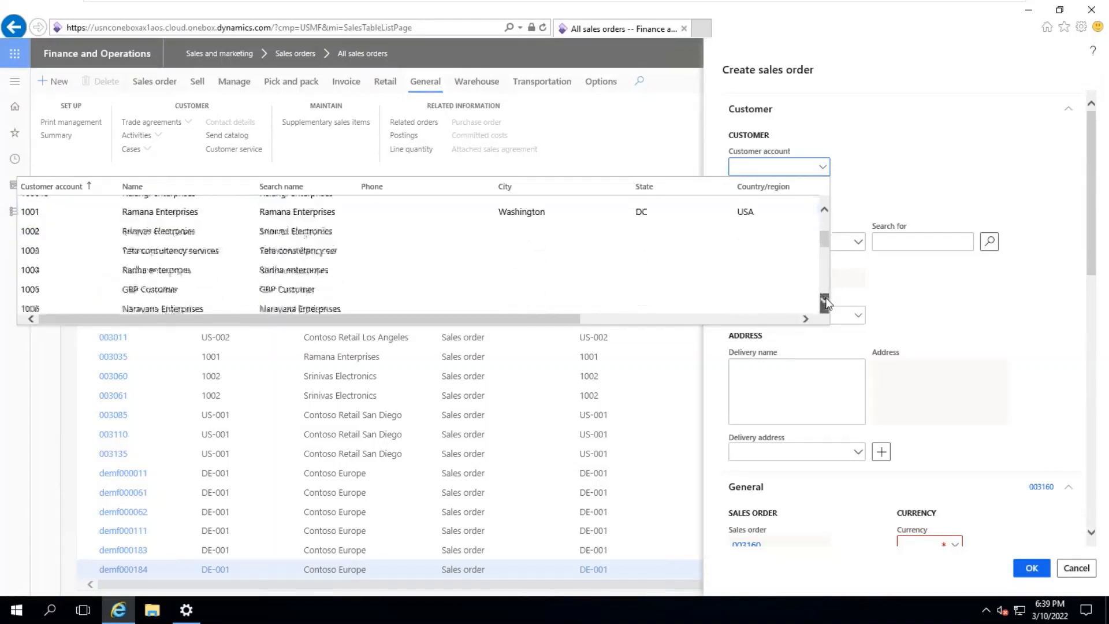
left_click(825, 300)
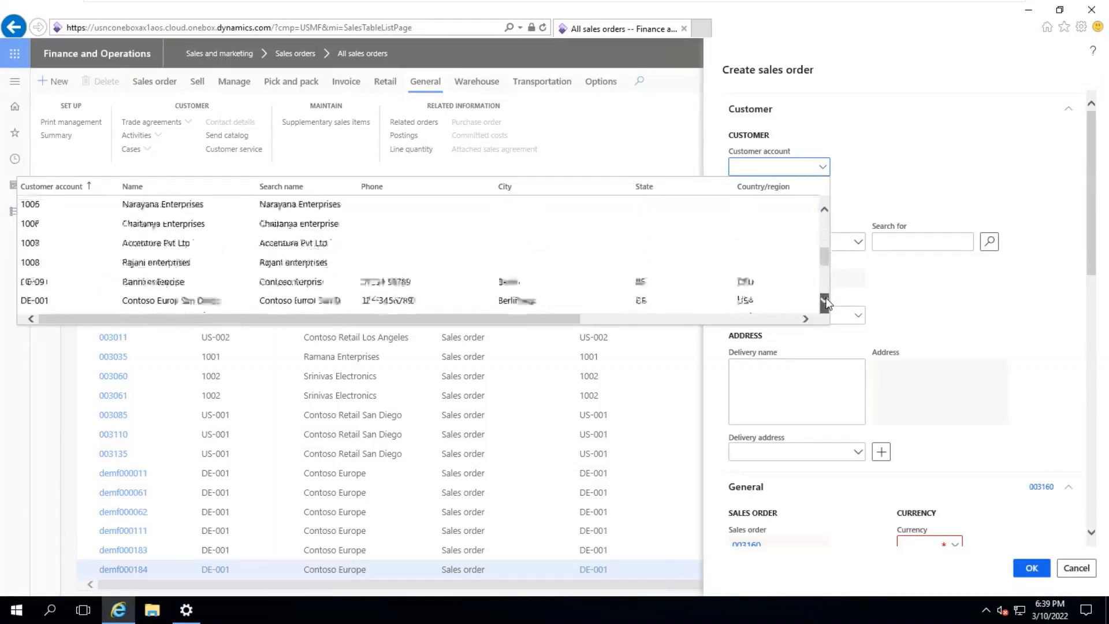
left_click(825, 302)
left_click(826, 303)
left_click(825, 302)
left_click(826, 302)
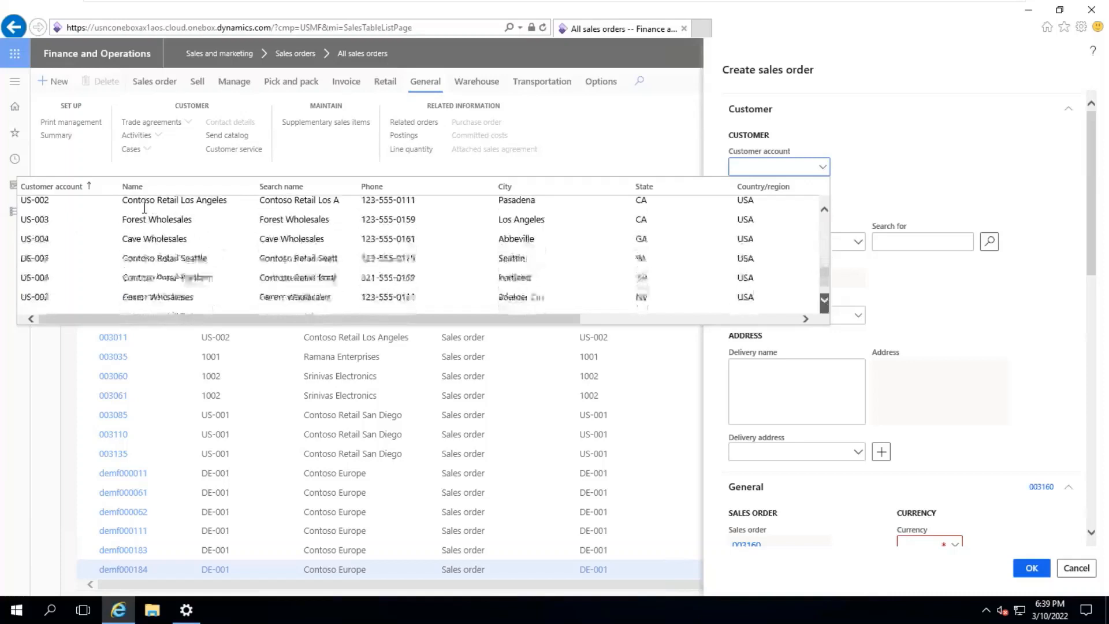
left_click(825, 302)
scroll(800, 207, "down", 3)
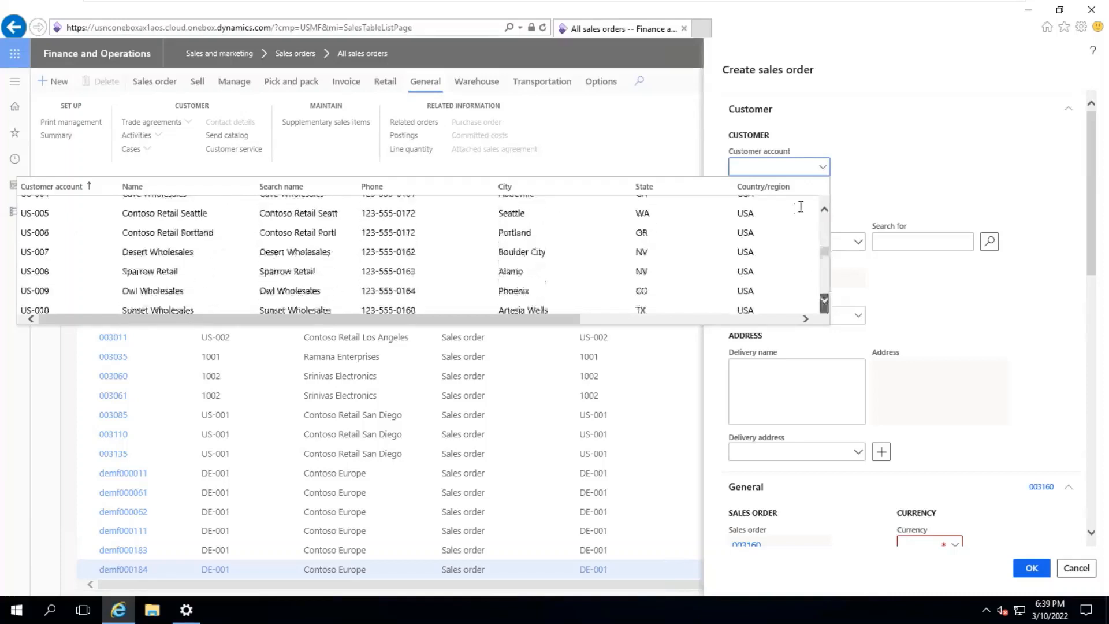
scroll(826, 208, "down", 4)
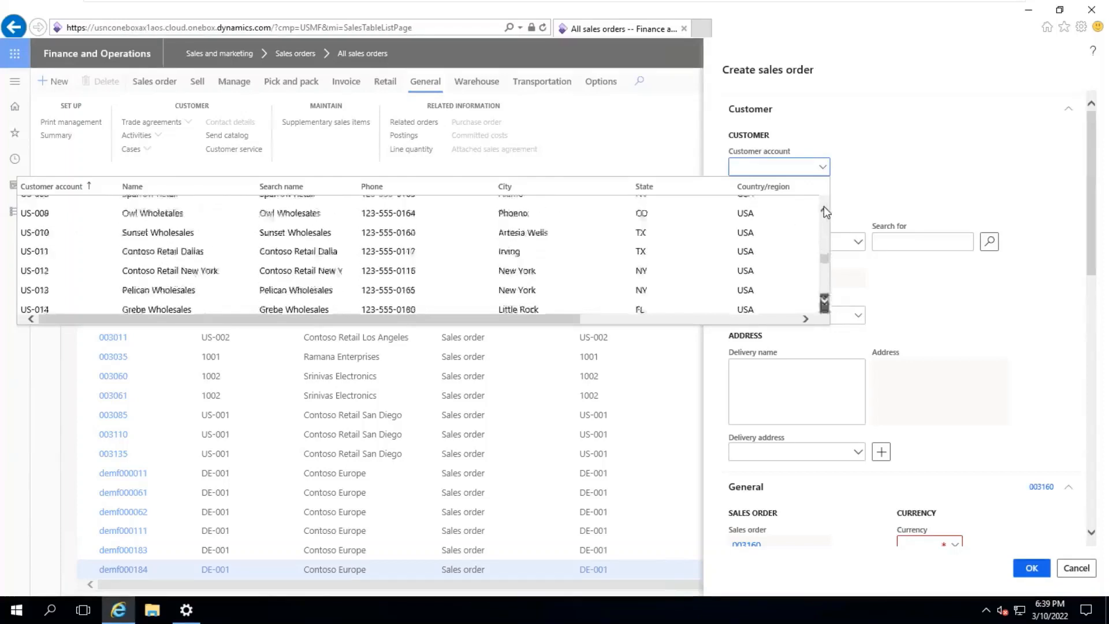
left_click(824, 209)
left_click(824, 209)
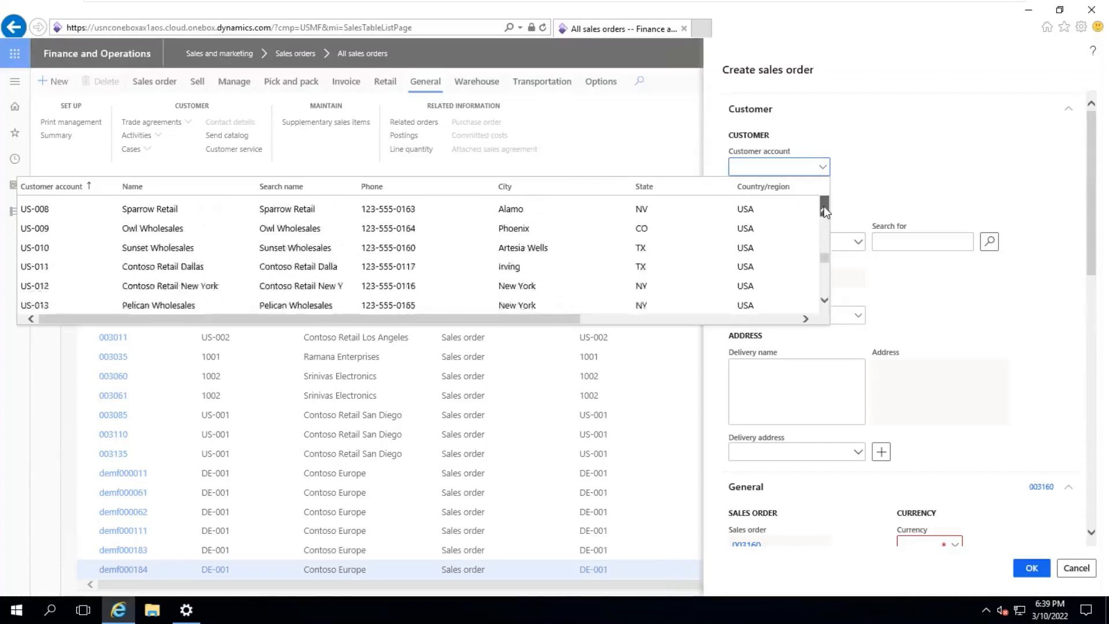
left_click(824, 209)
left_click(824, 209)
left_click(823, 210)
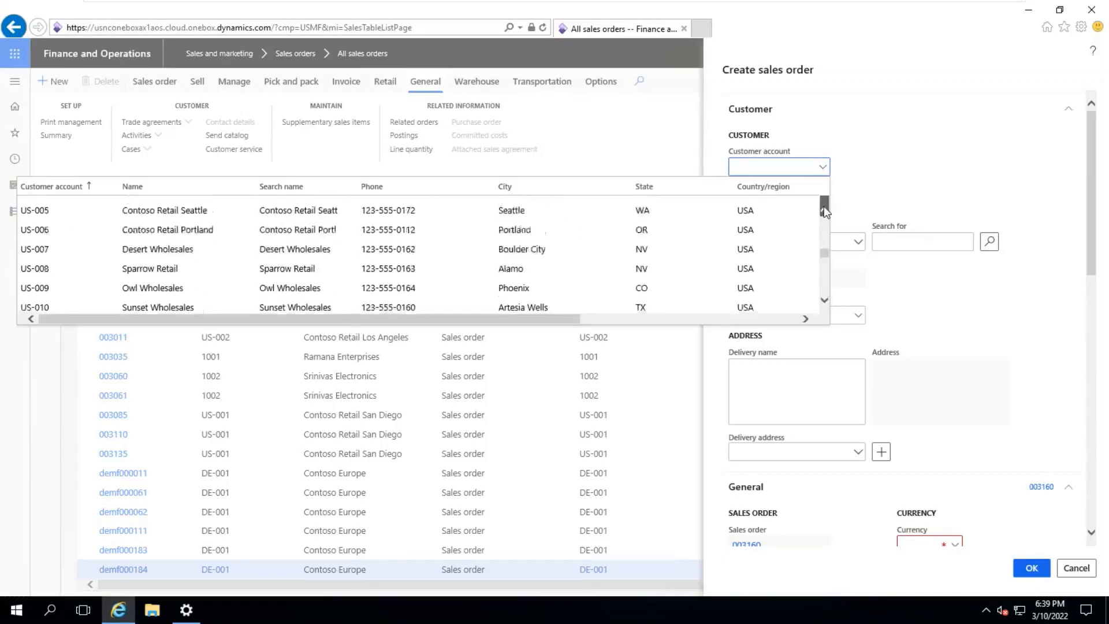
left_click(824, 209)
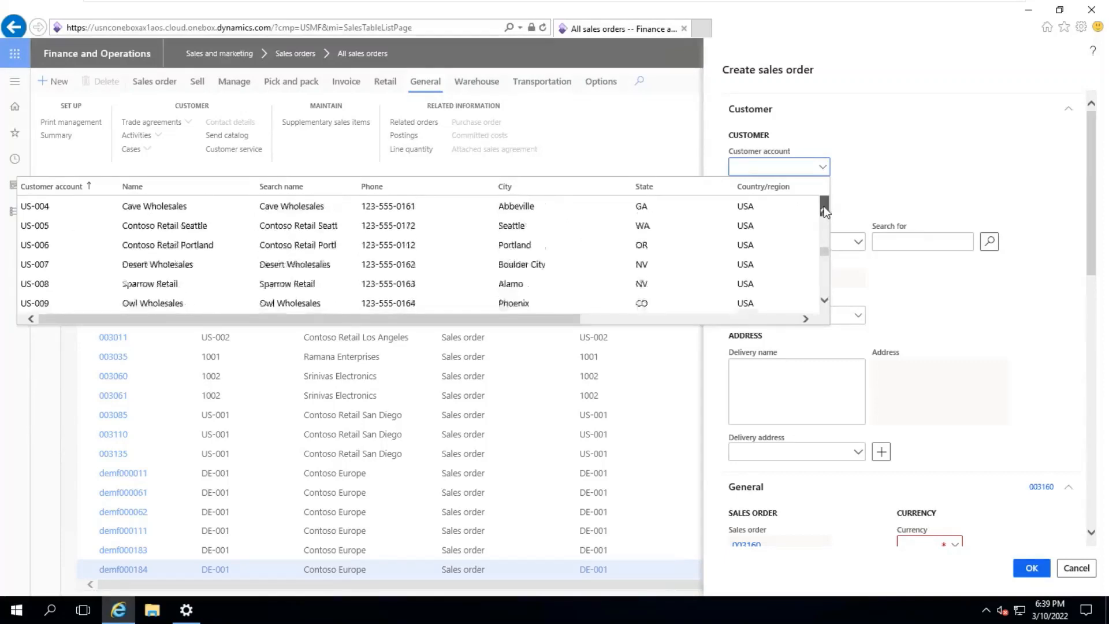
left_click(823, 210)
left_click(823, 209)
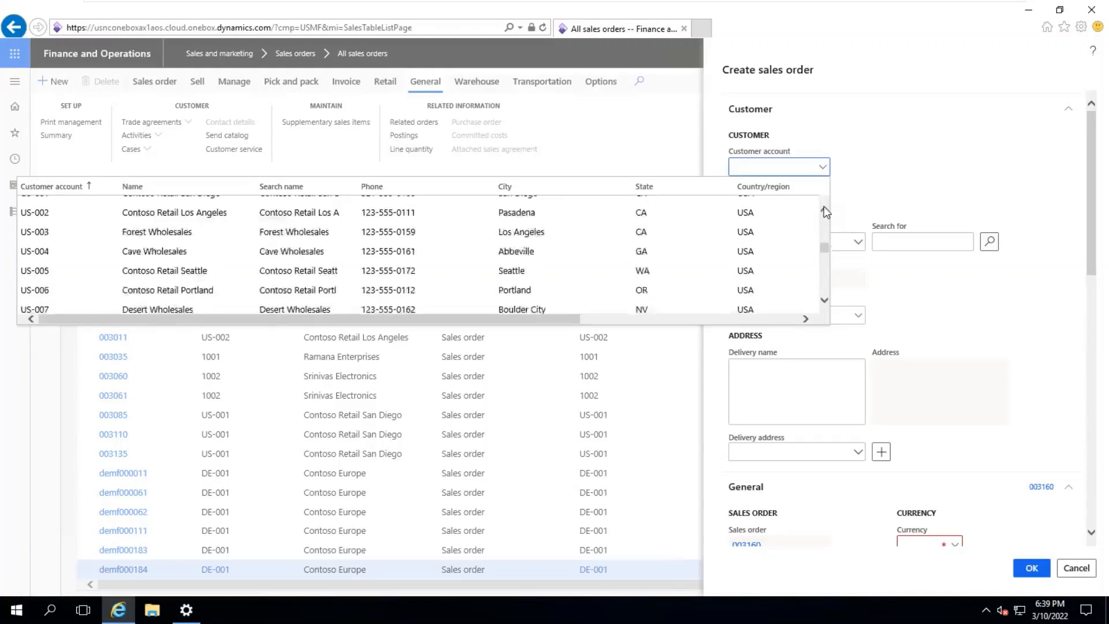
left_click(824, 209)
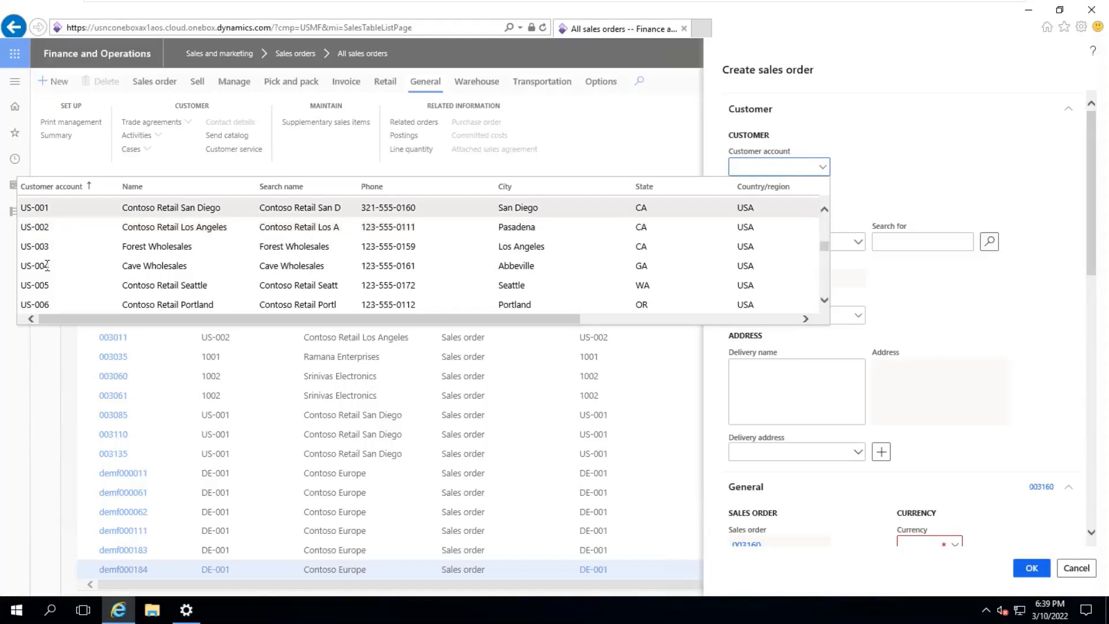
left_click(51, 225)
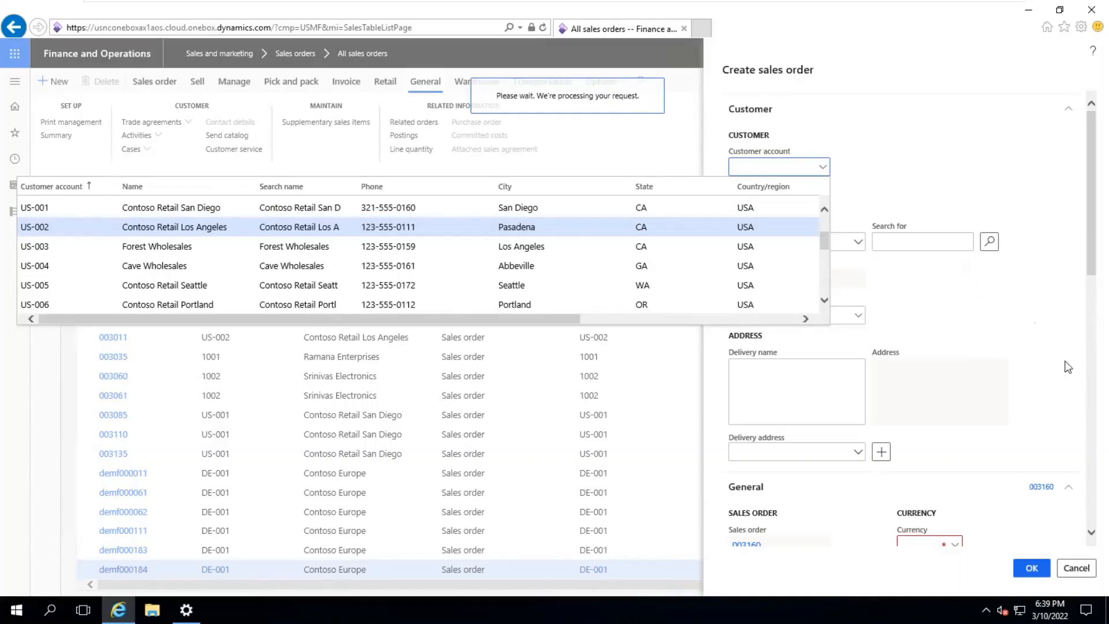
Set the new order's storage dimensions to site 1 and warehouse 11, and create the sales order
scroll(1060, 364, "down", 5)
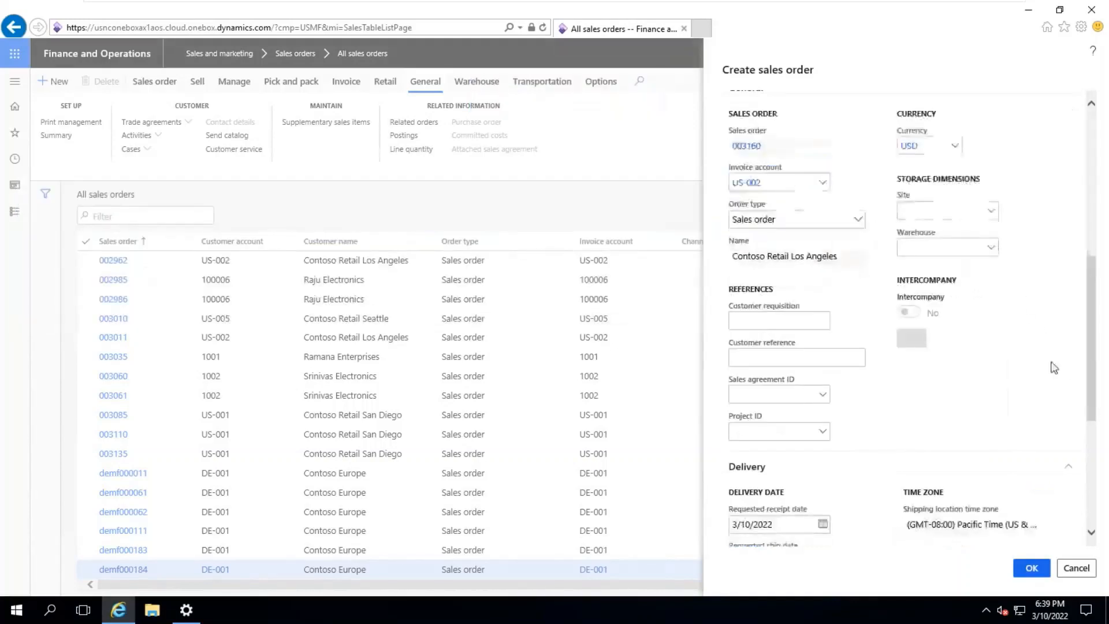
left_click(928, 211)
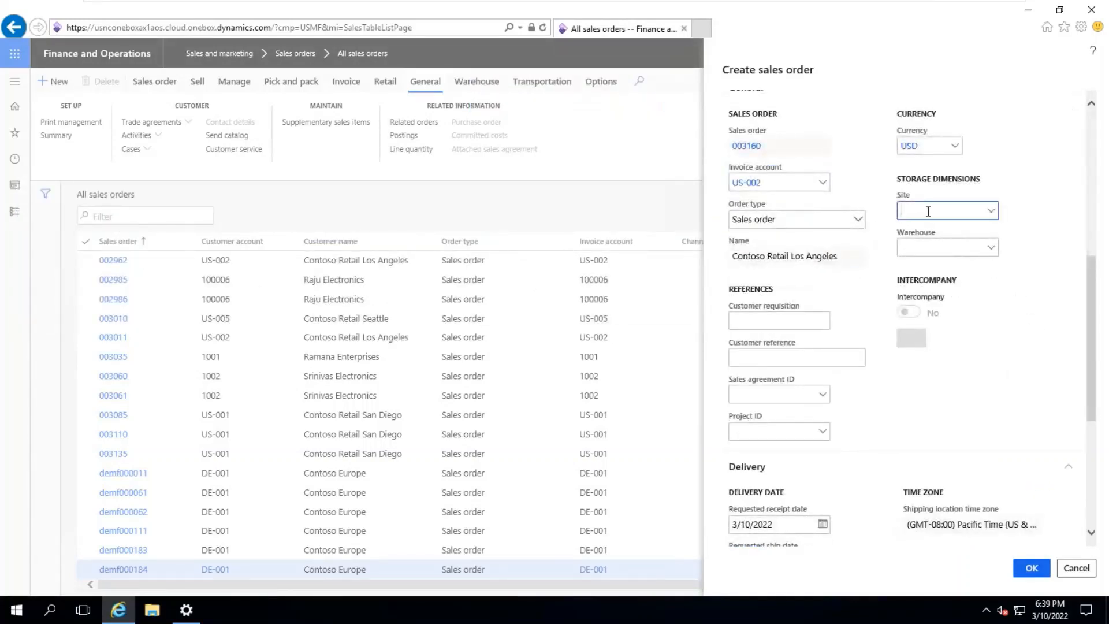
type("1")
key("Tab")
type("11")
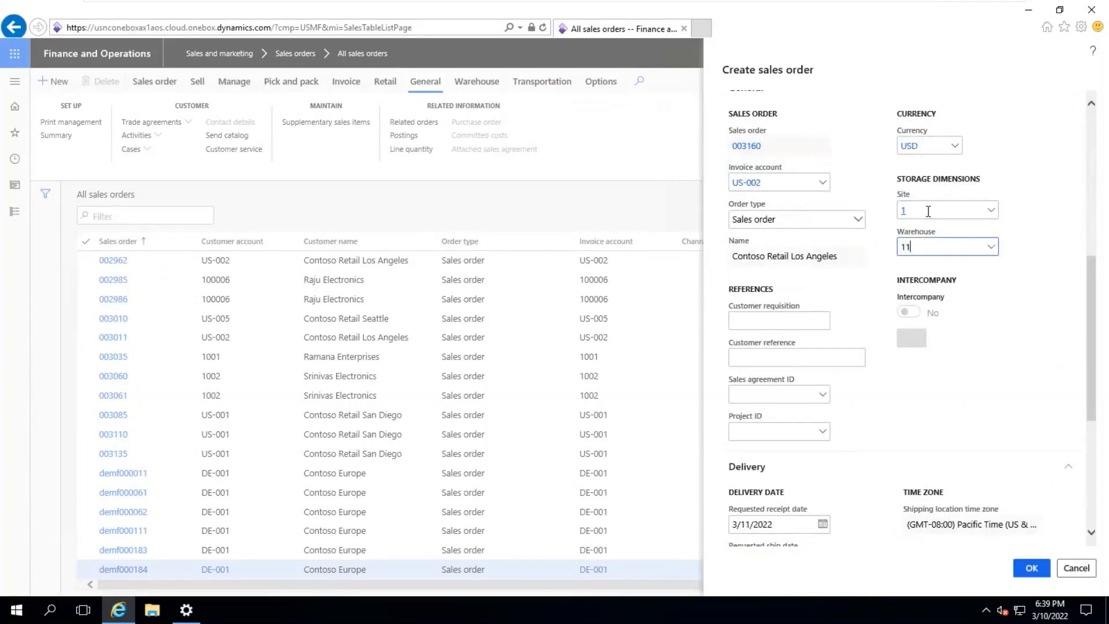
key("Tab")
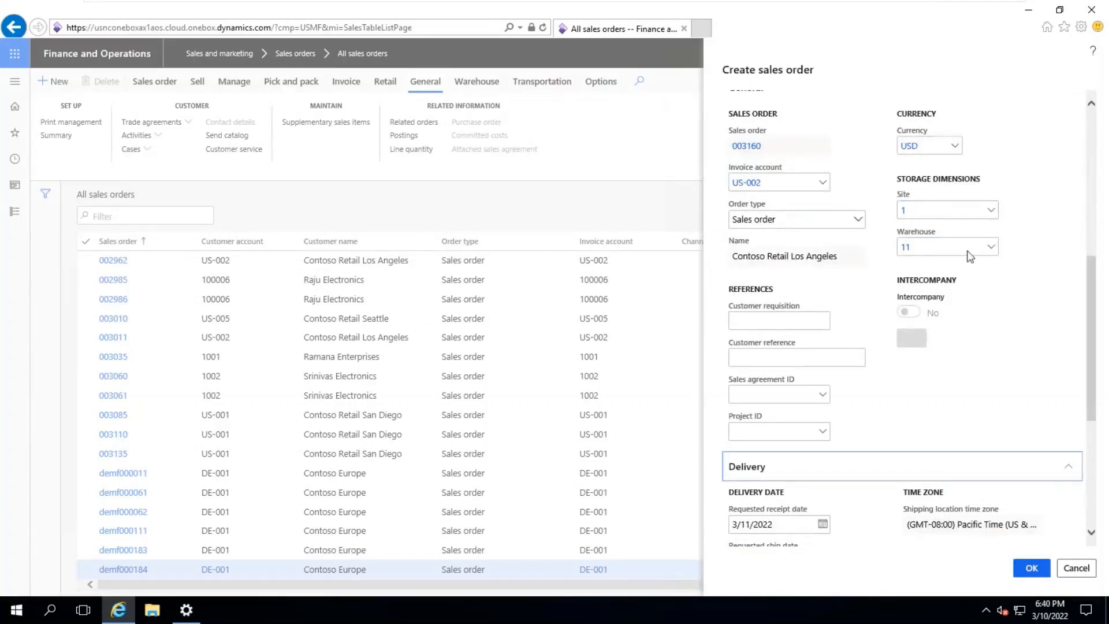
left_click(1032, 569)
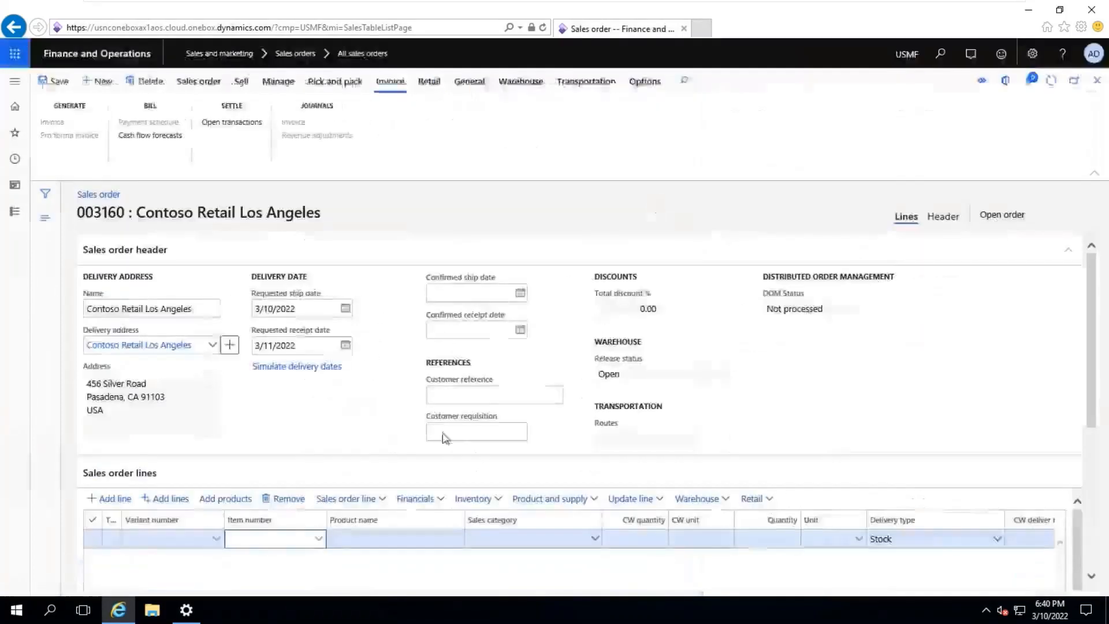
Enter item 1000 with a quantity of 2 on the first sales order line
left_click(301, 541)
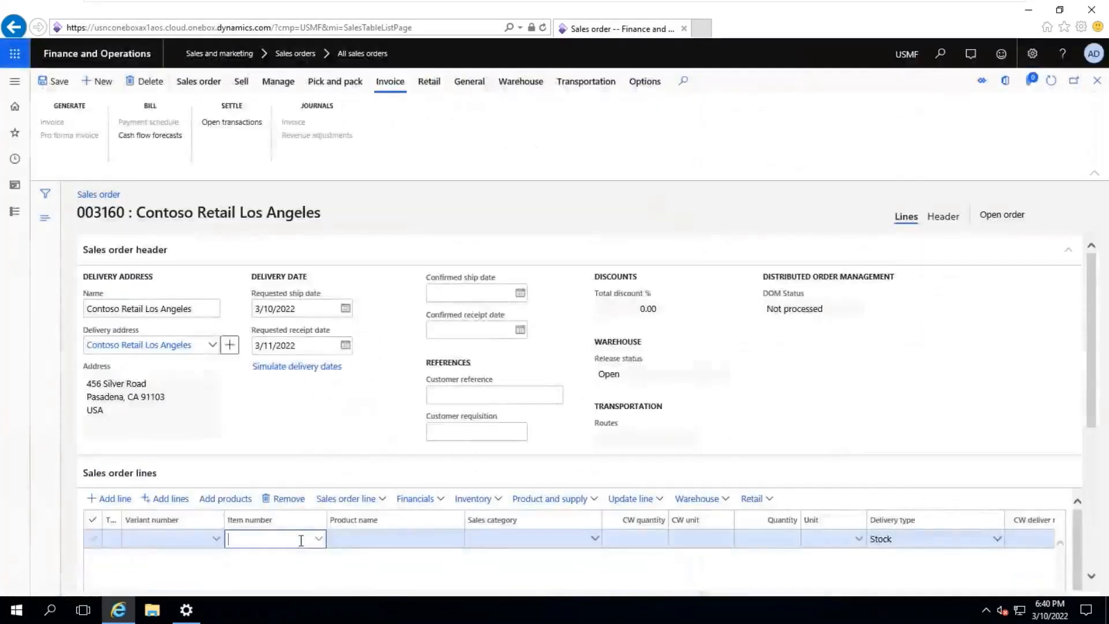
type("1000")
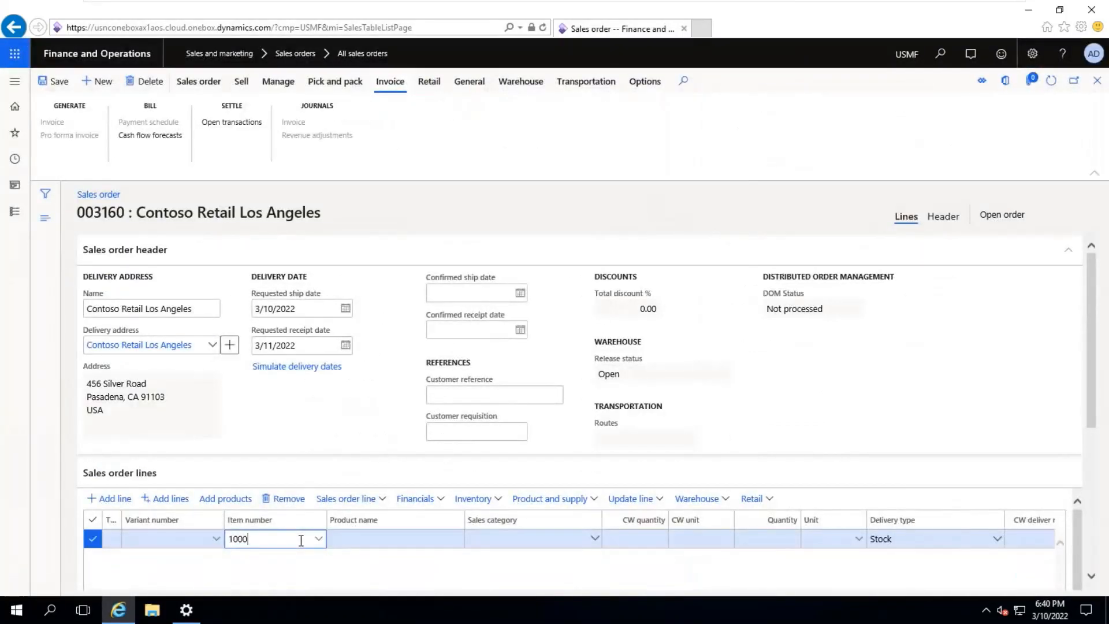
key("Tab")
key("Tab")
key("Tab")
key("Tab")
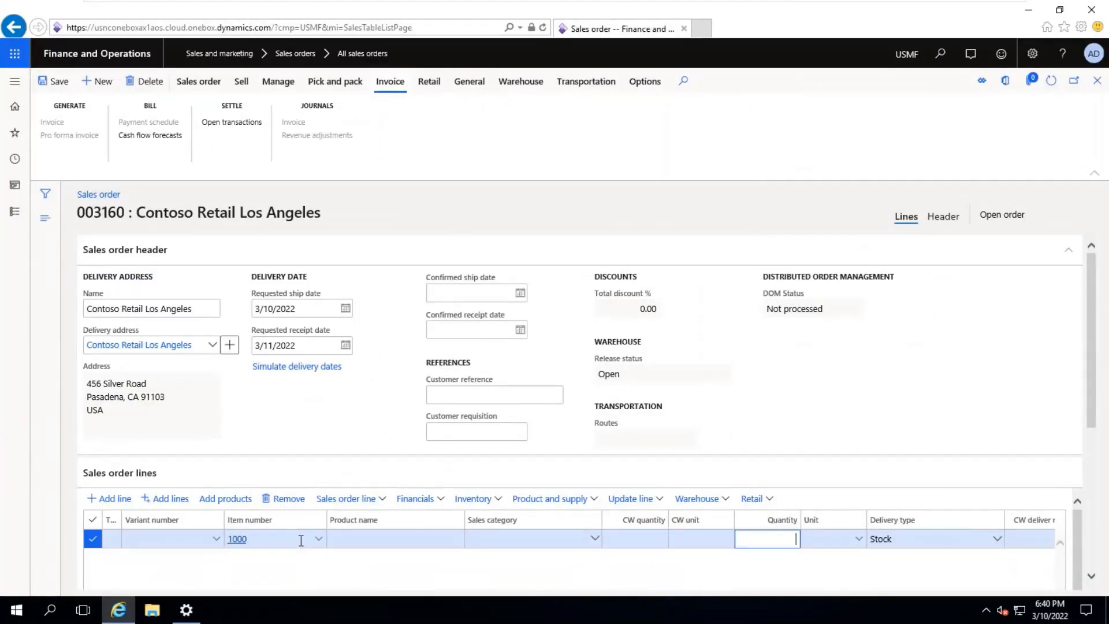
type("2")
key("Tab")
key("Tab")
key("Tab")
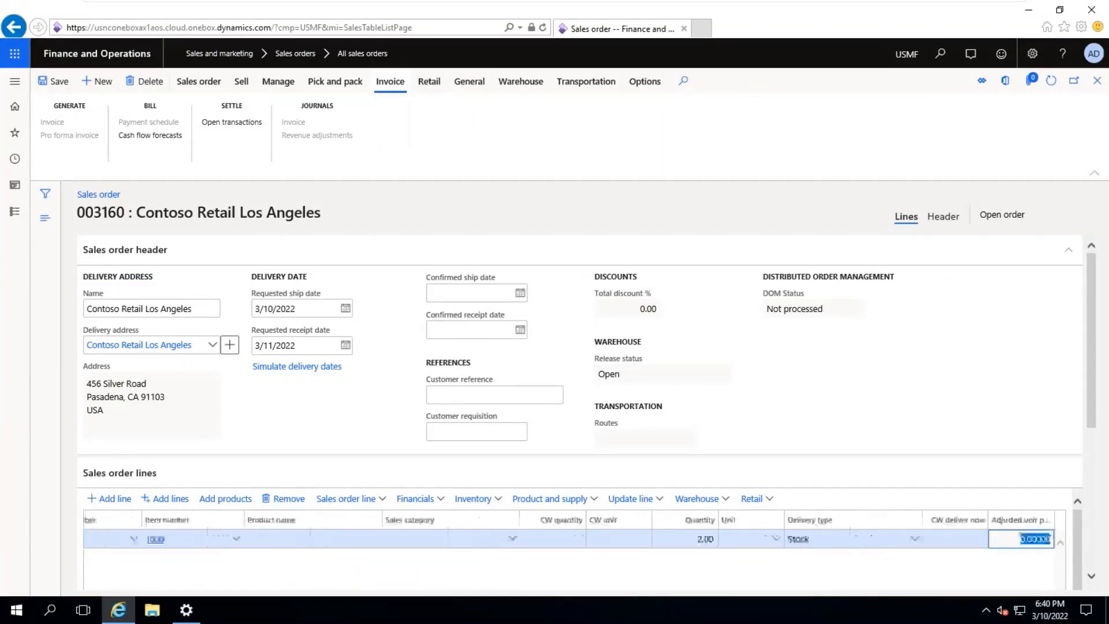
Switch to the Notepad notes and highlight the line "Sales order create ----> Order received from the customer"
mouse_move(743, 1)
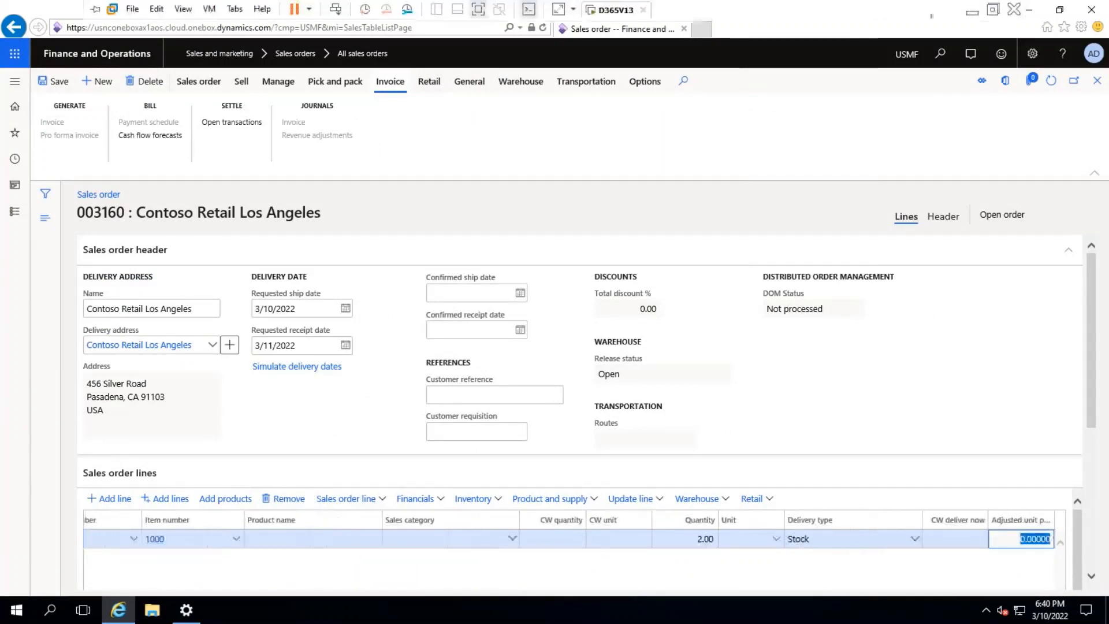
left_click(972, 9)
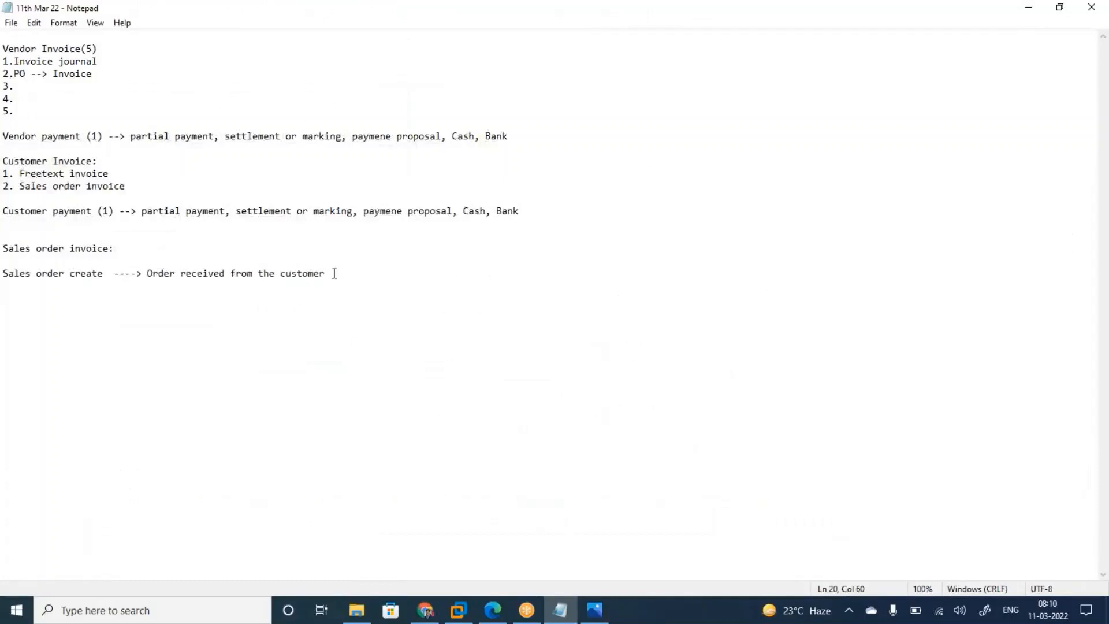
left_click_drag(332, 273, 6, 277)
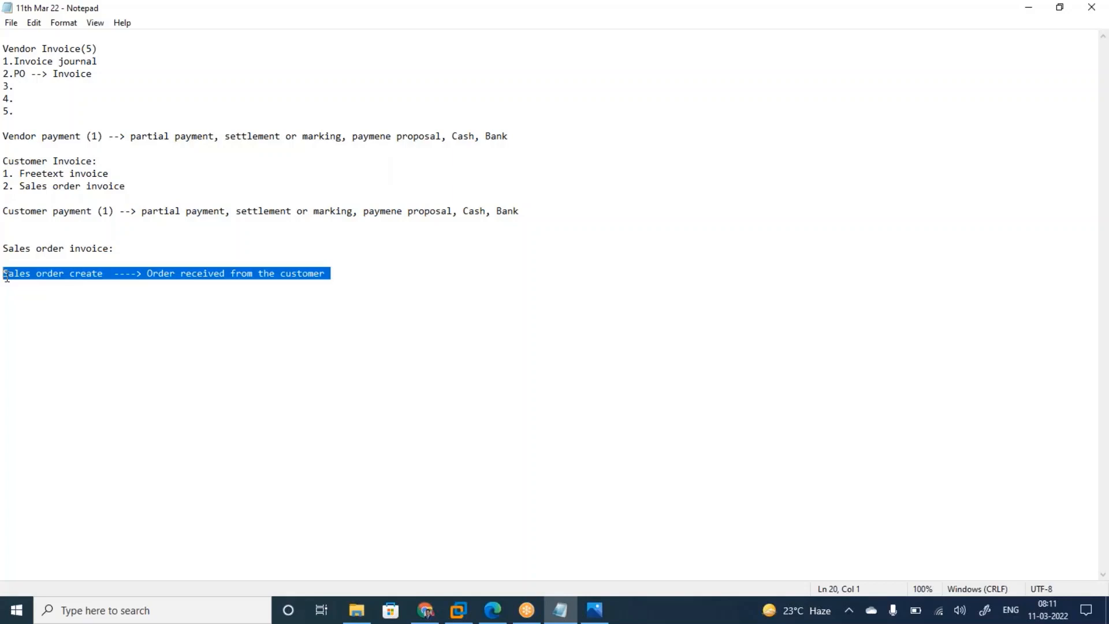
left_click(334, 276)
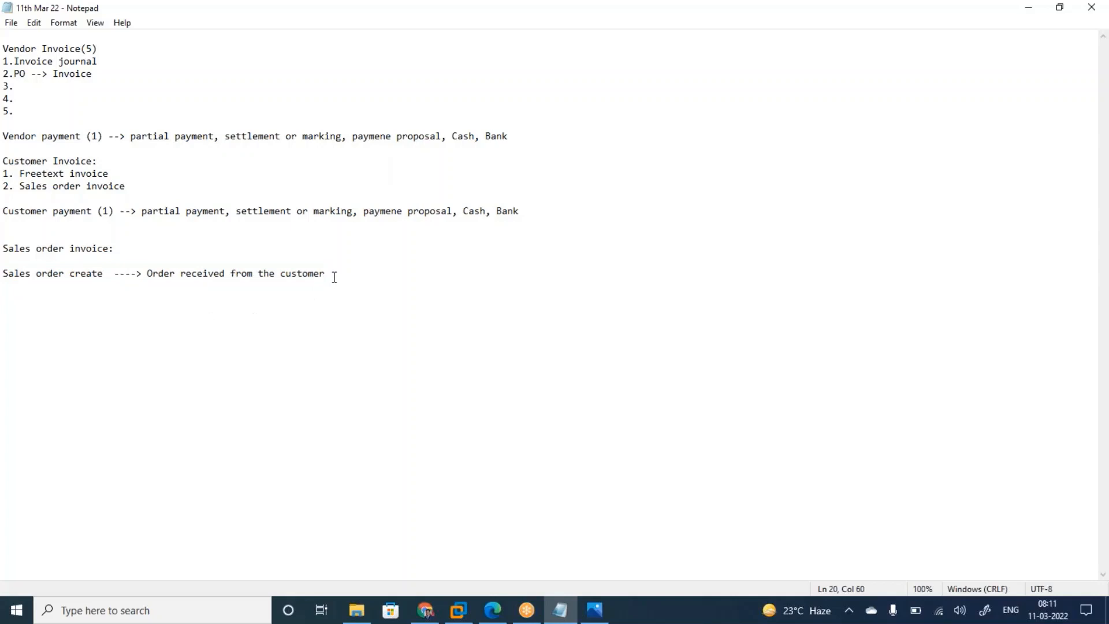
left_click_drag(334, 276, 2, 274)
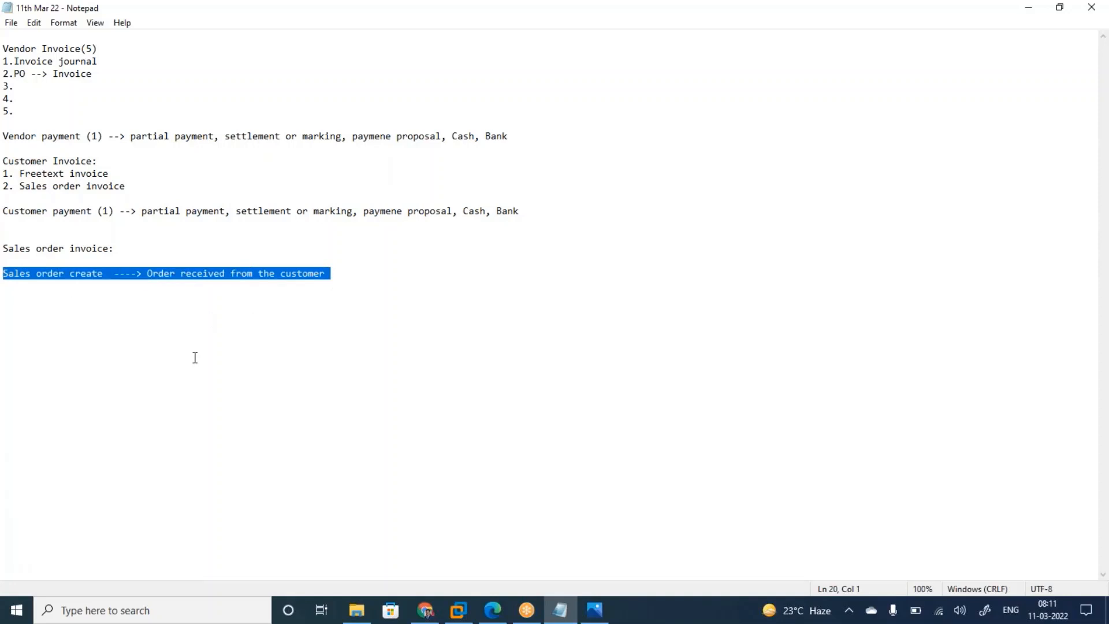
Switch back to the virtual machine and go through the order line's price and discount fields to commit the line
left_click(458, 610)
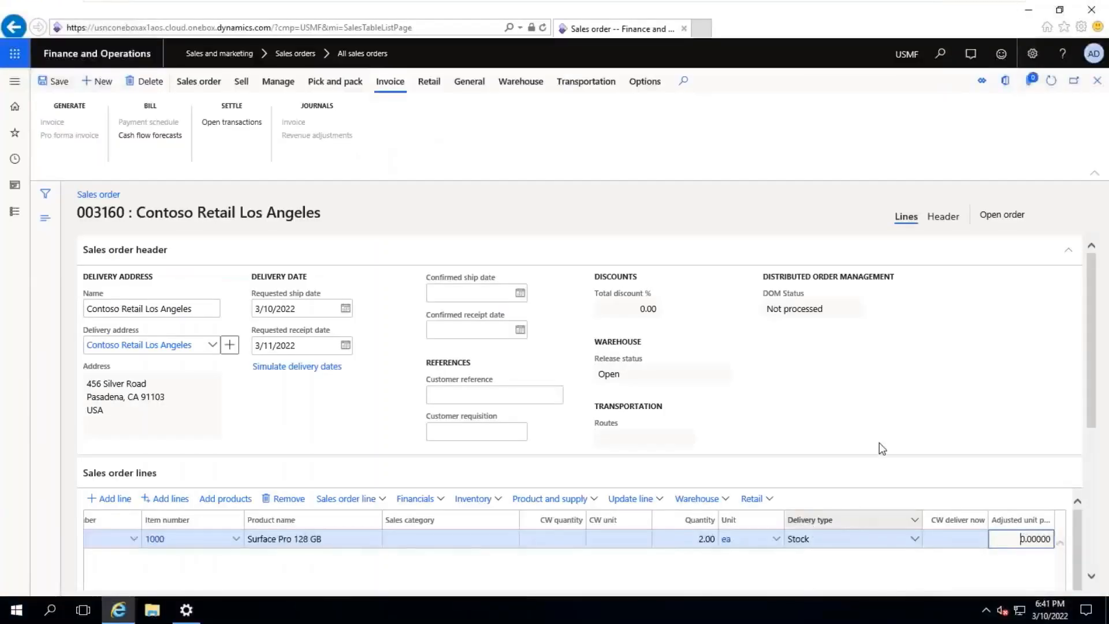
key("Tab")
key("Tab")
key("Tab")
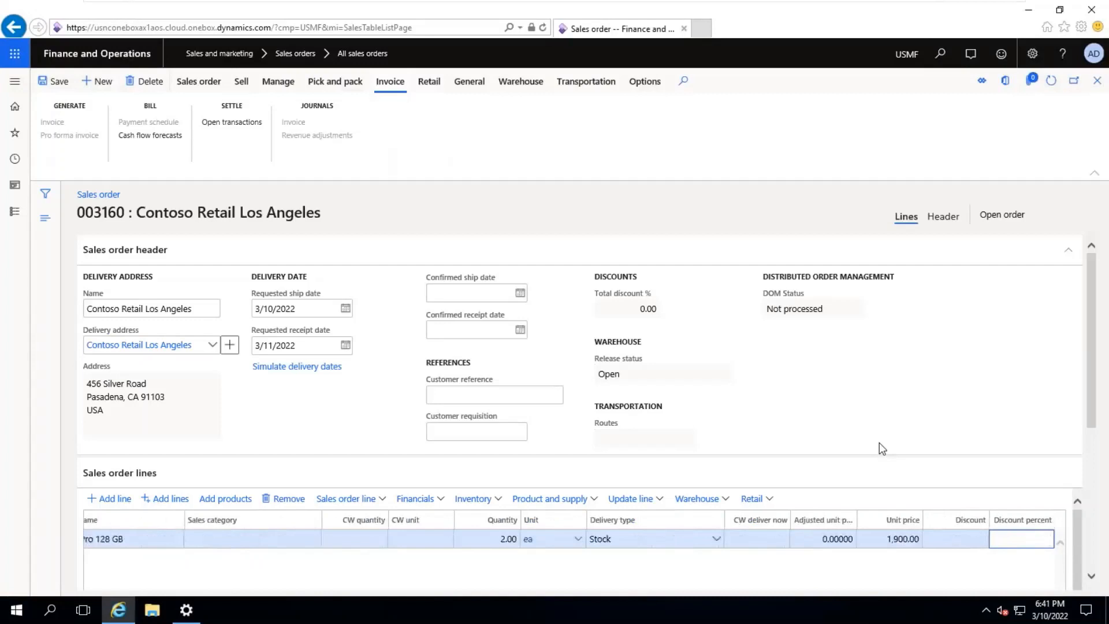
left_click(876, 399)
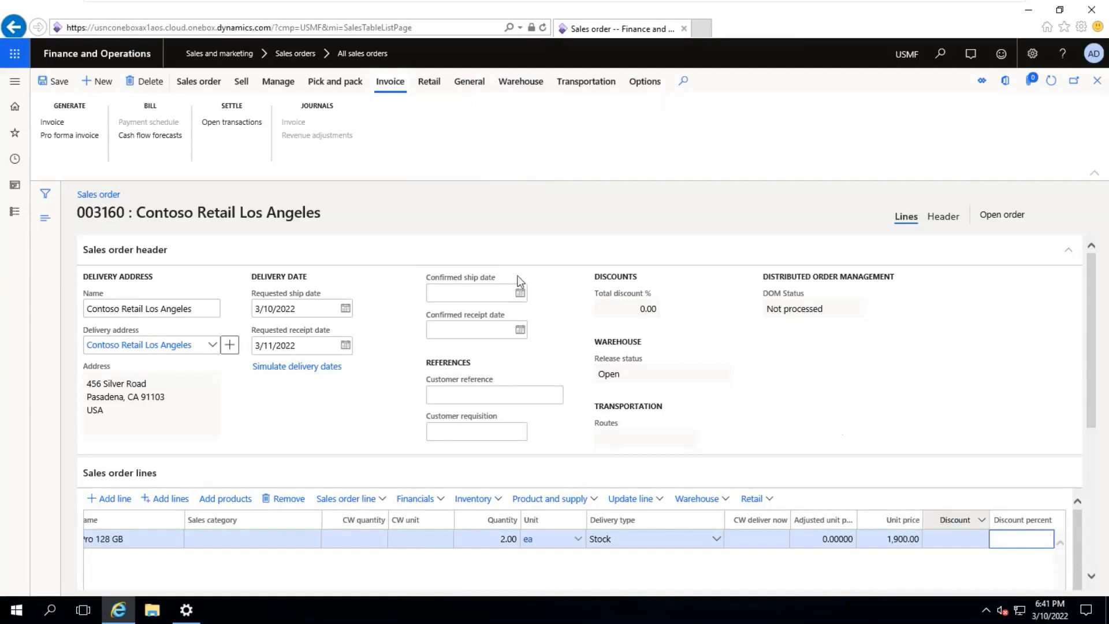
Find the sales order confirmation function among the order's actions and start Confirm sales order
left_click(335, 82)
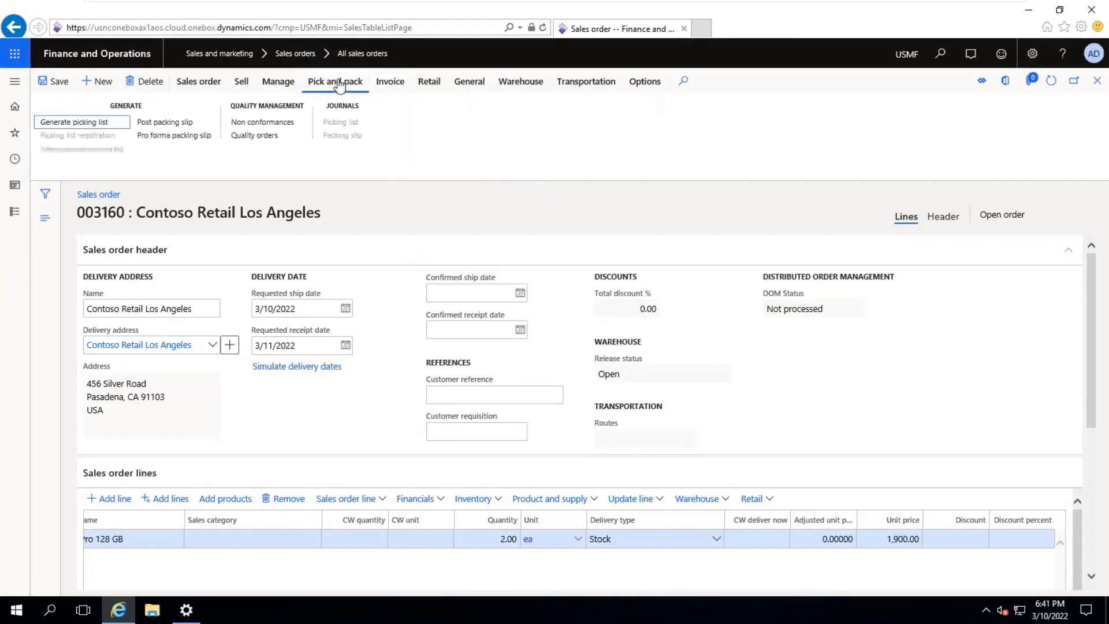
left_click(198, 81)
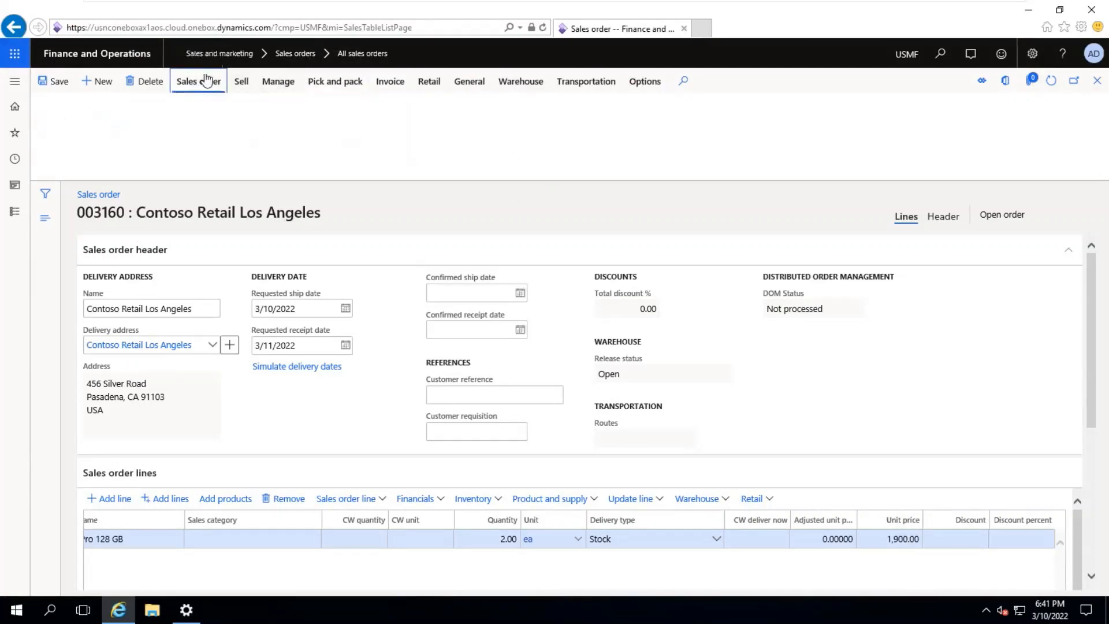
left_click(241, 86)
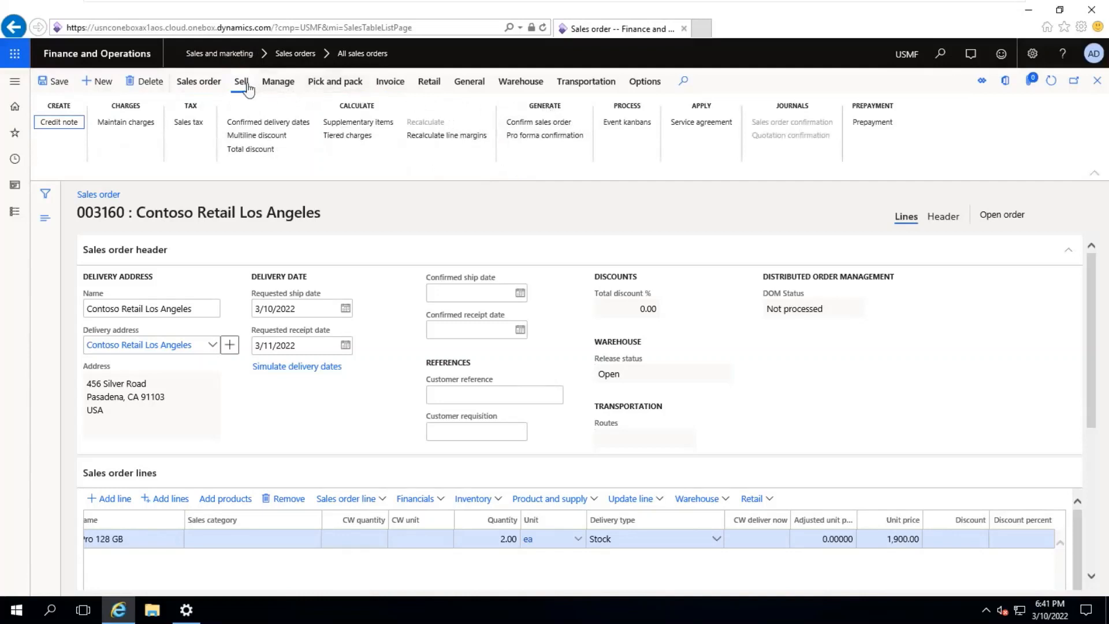
left_click(540, 124)
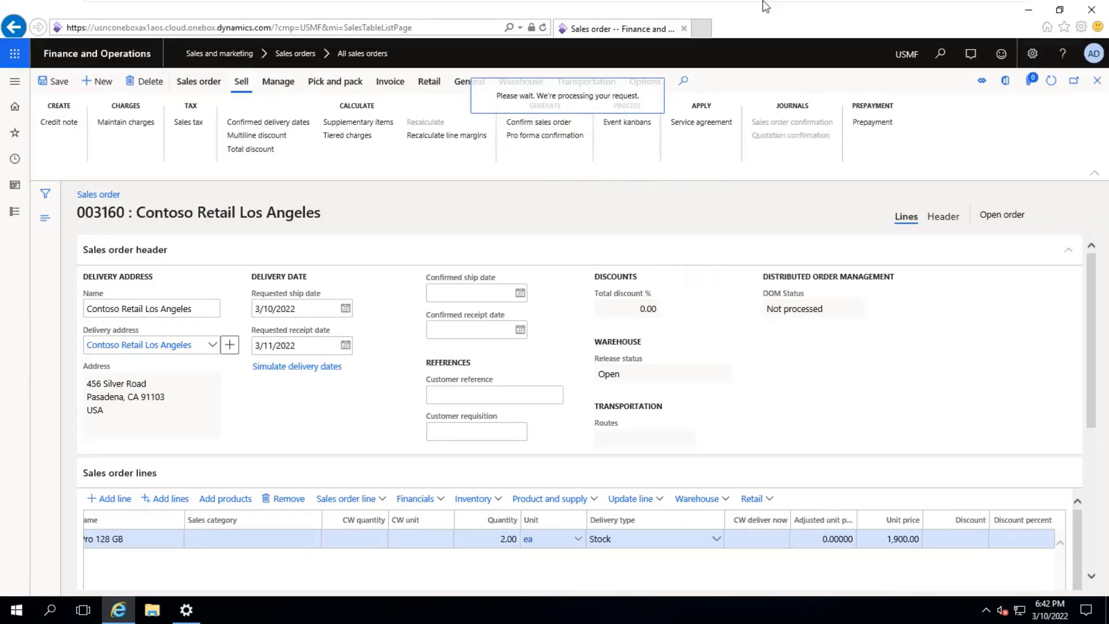
Switch to Notepad, add "Confirm sales order" below the Sales order create line, and save the notes
left_click(972, 11)
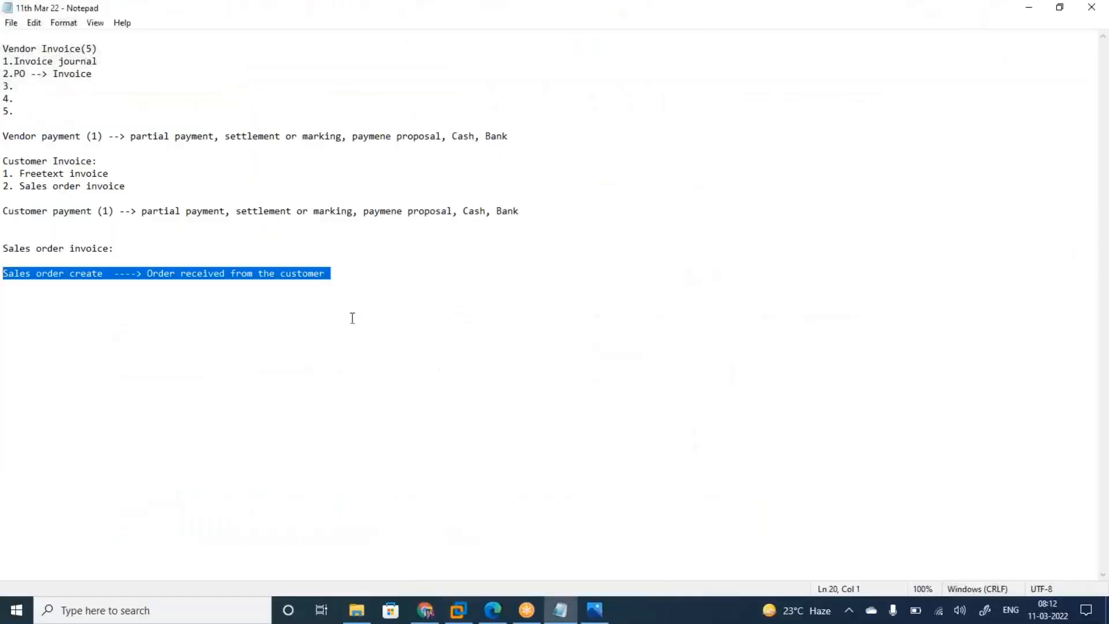
left_click(31, 298)
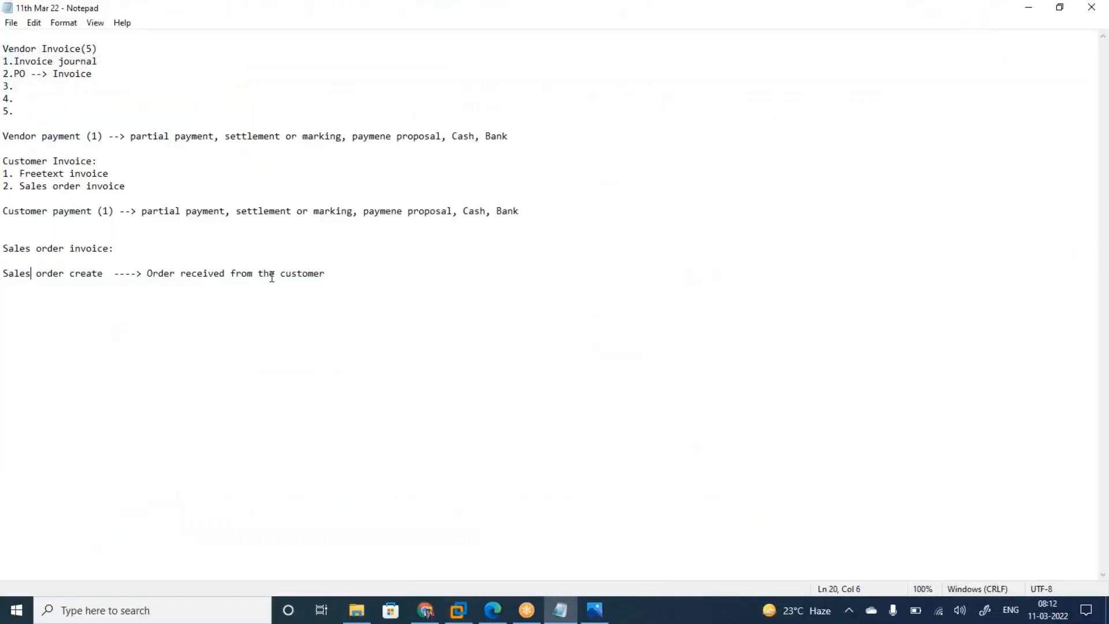
left_click(362, 263)
left_click(345, 275)
key("Return")
key("Return")
type("Confi")
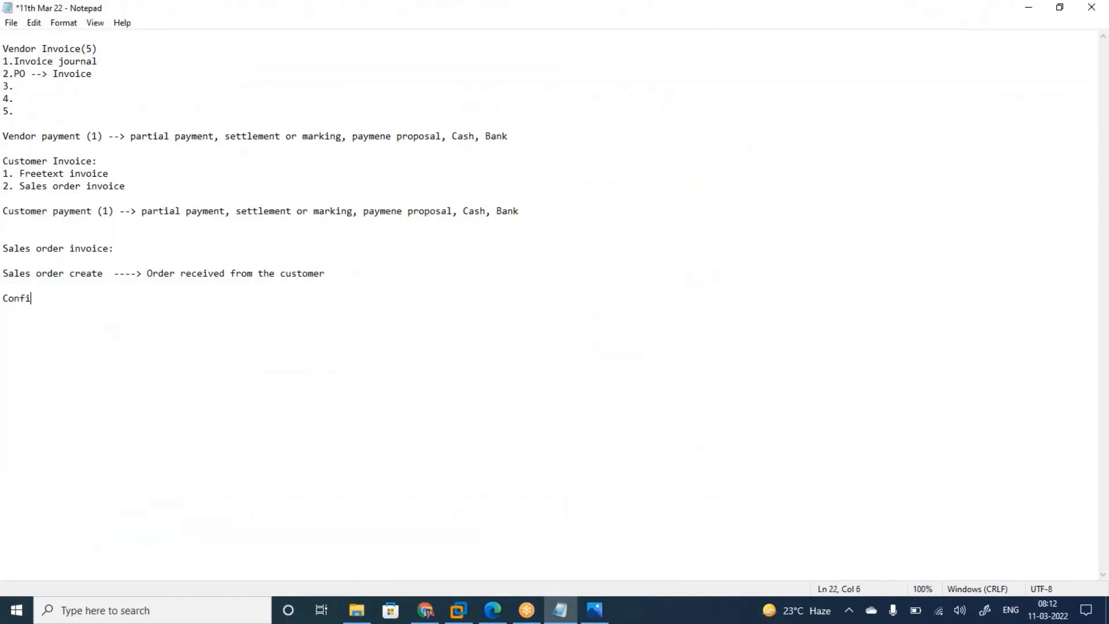
type("rm sales order")
key("ctrl+s")
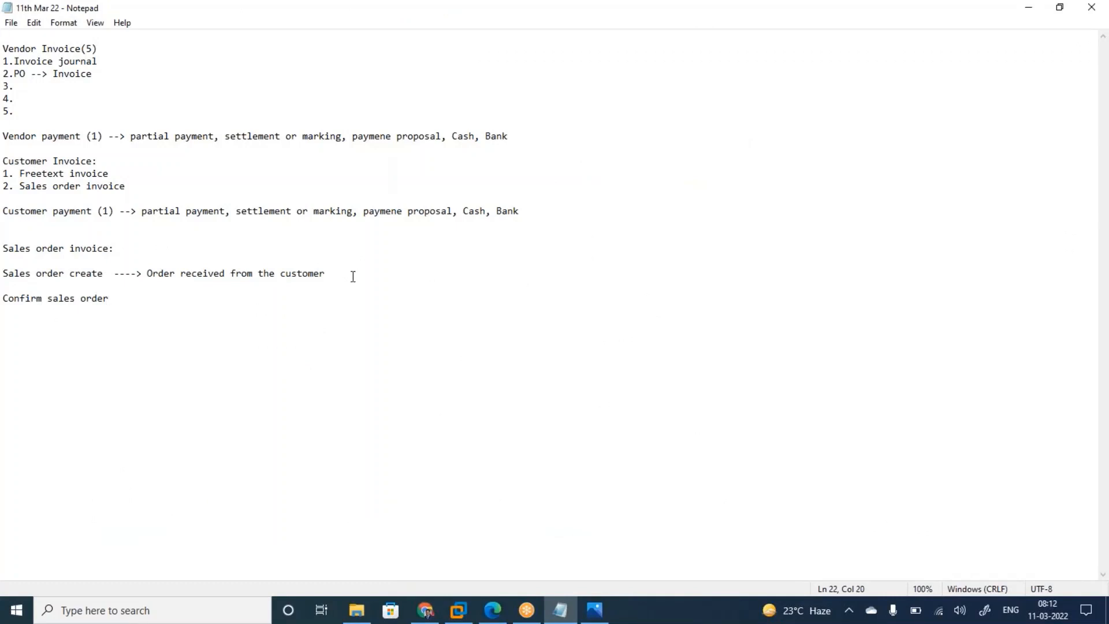
Switch back to the virtual machine and post the sales order confirmation with Posting set to Yes and Print confirmation set to No
left_click(458, 610)
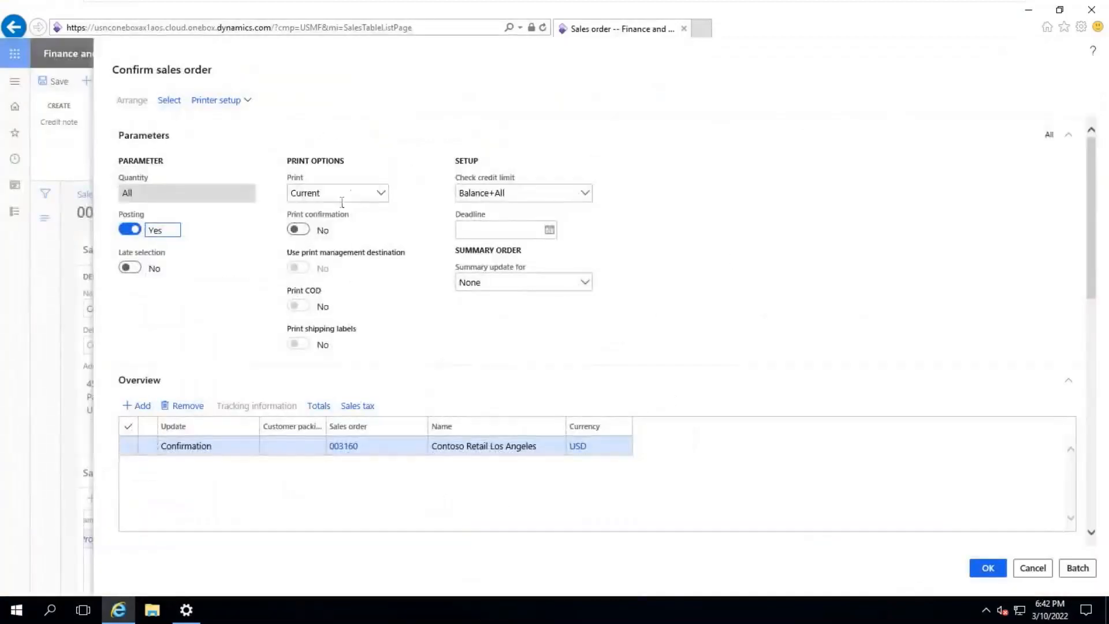
left_click(301, 231)
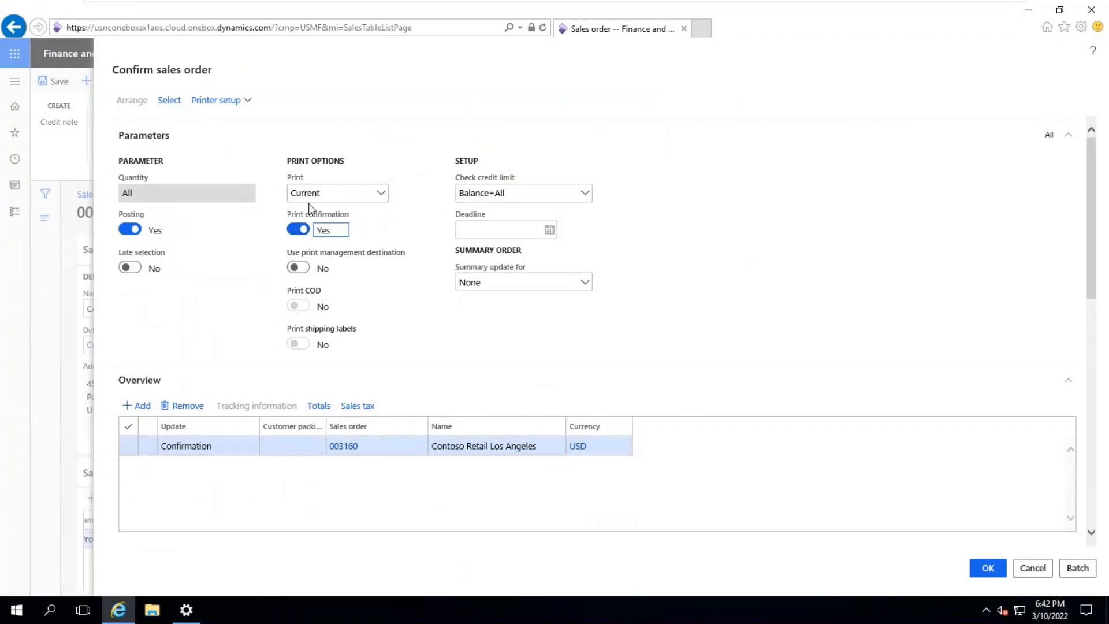
mouse_move(320, 192)
left_click(296, 230)
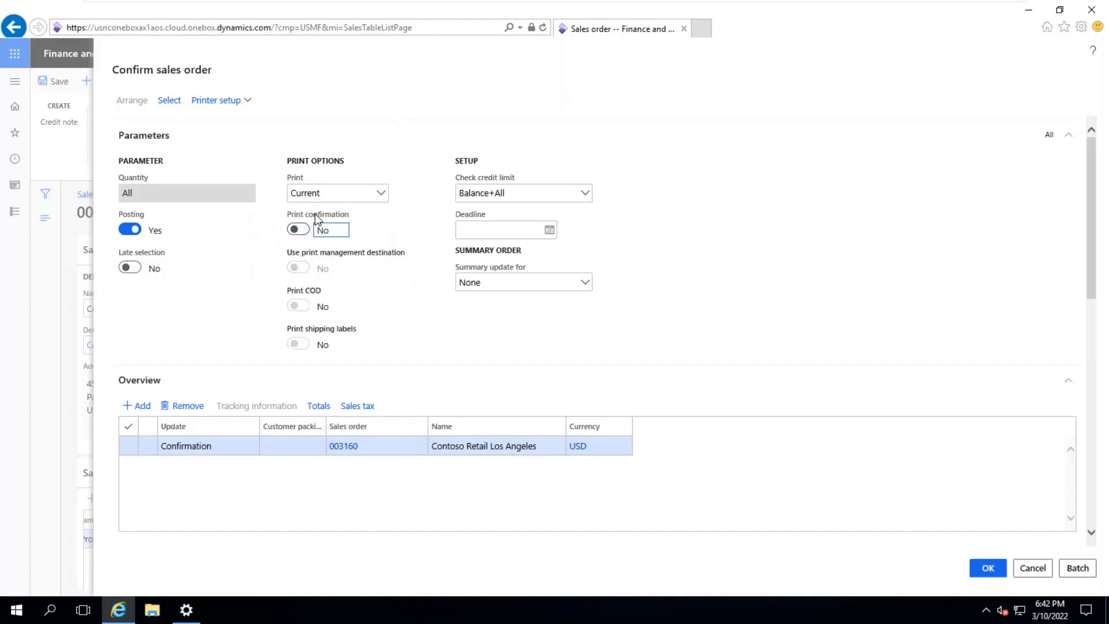
left_click(988, 569)
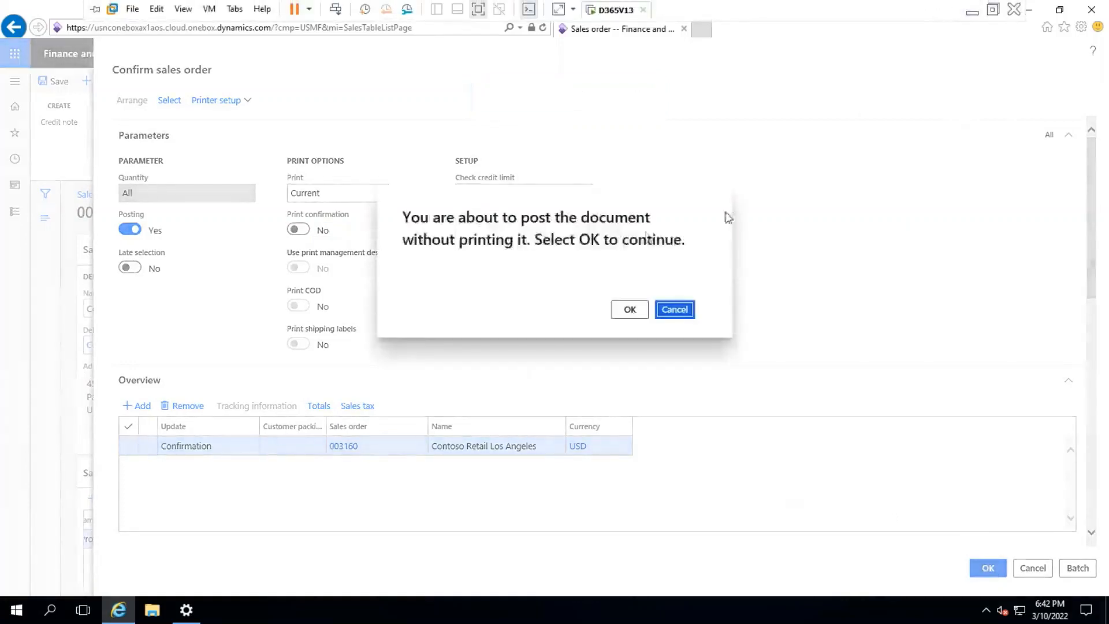
left_click(633, 315)
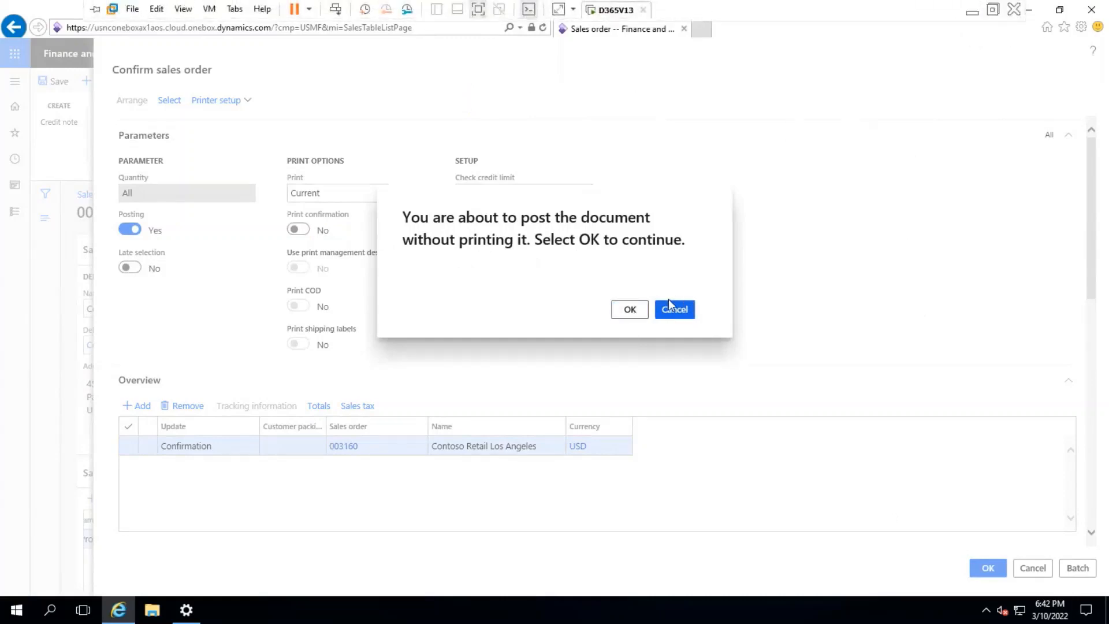
left_click(629, 309)
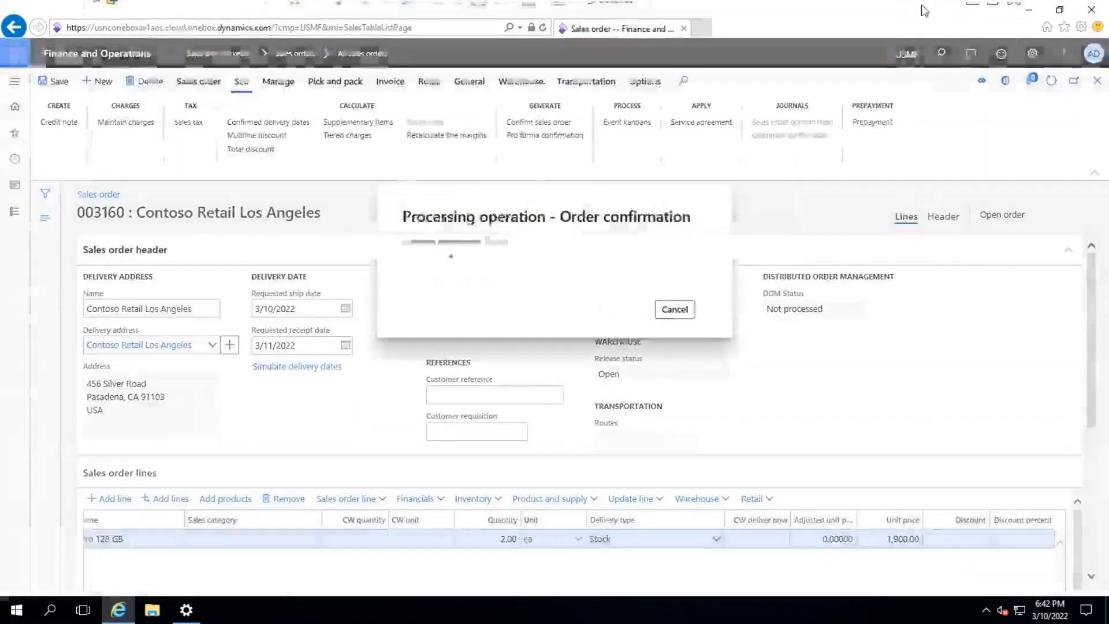
Switch to Notepad, append "--> Credit limit will be verified" to the Confirm sales order line, save, and highlight the line
left_click(971, 17)
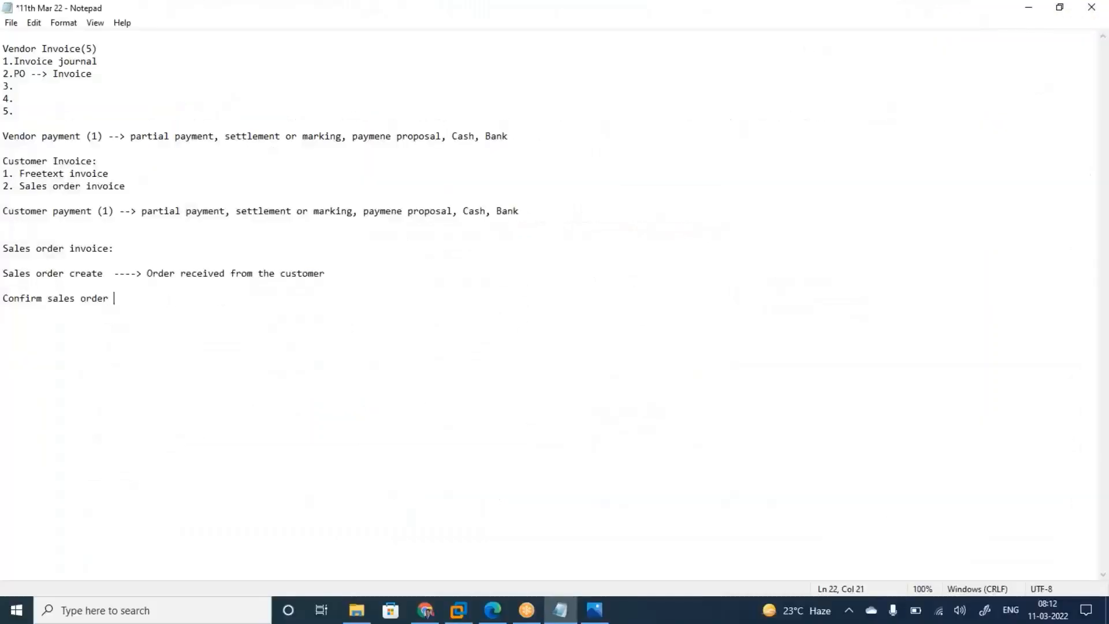
type("--> Credit limit will be verif")
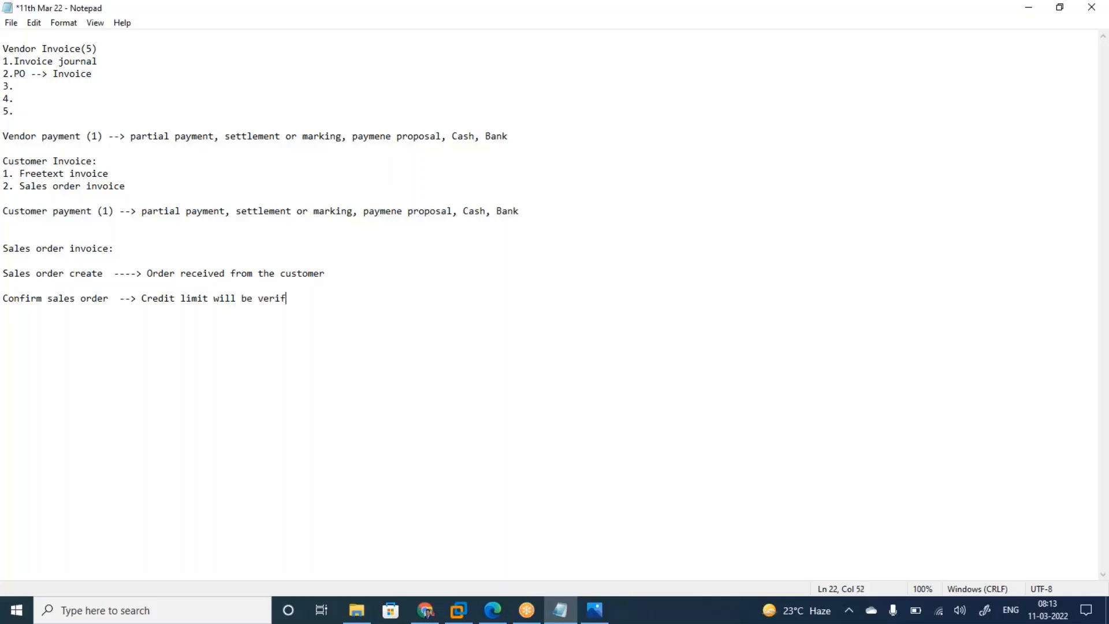
type("ied")
left_click_drag(305, 298, 4, 298)
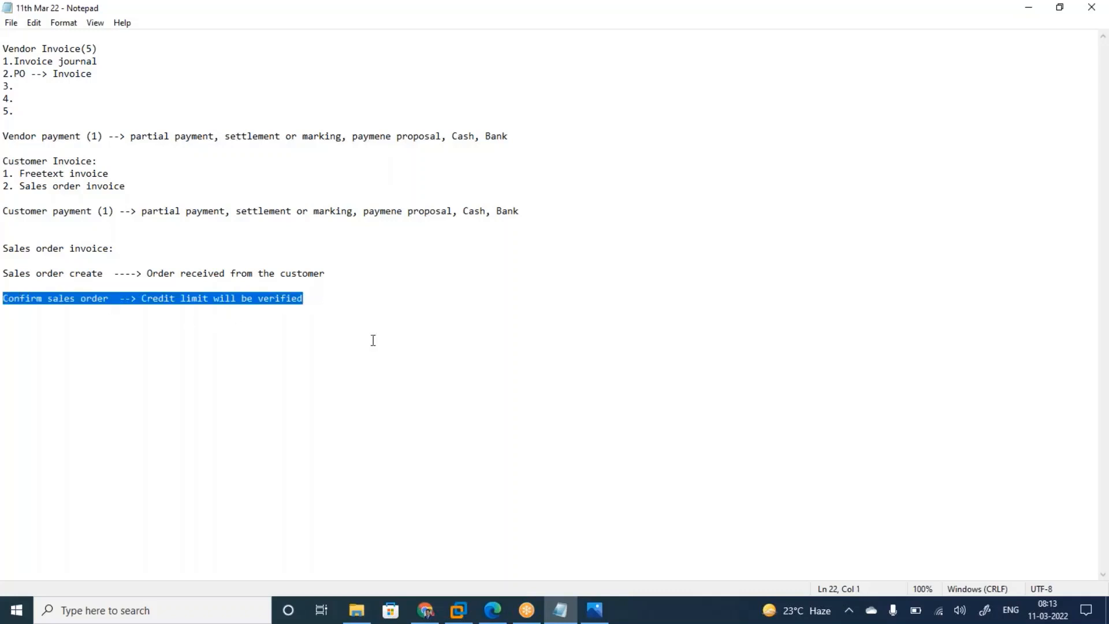
Check the outcome of the confirmation in the virtual machine, and return to the end of the Confirm sales order note in Notepad
left_click(459, 611)
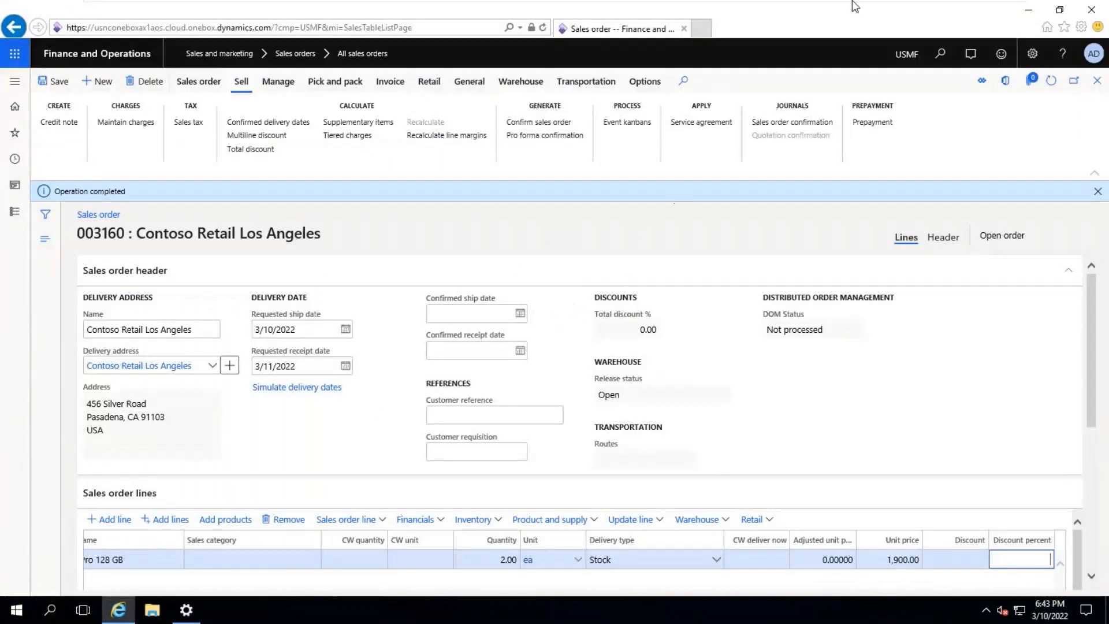
mouse_move(855, 4)
left_click(975, 13)
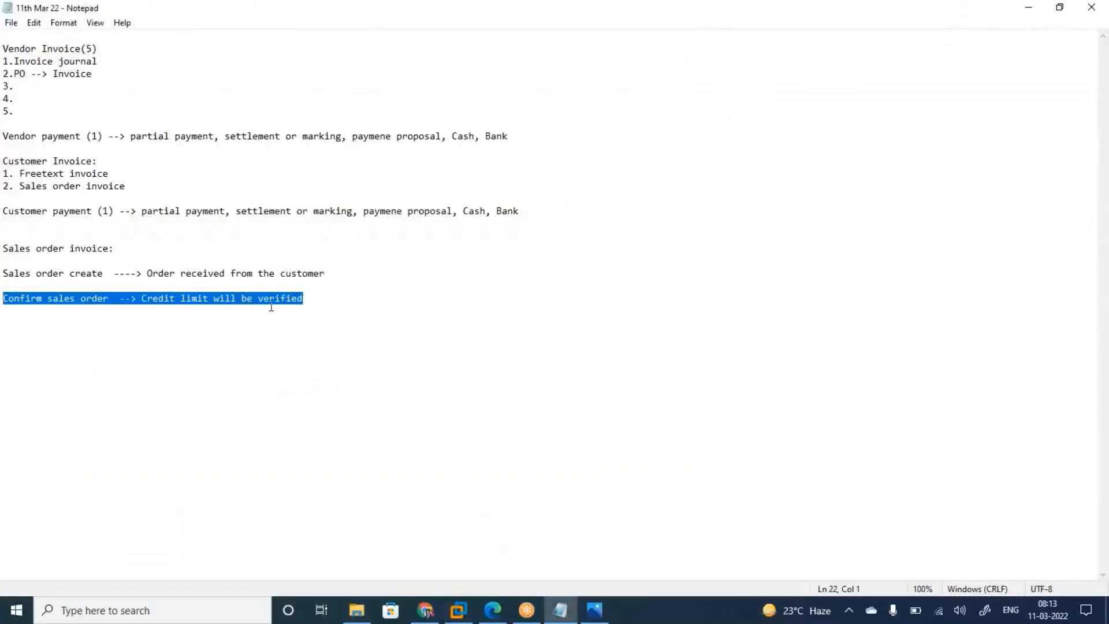
left_click(312, 300)
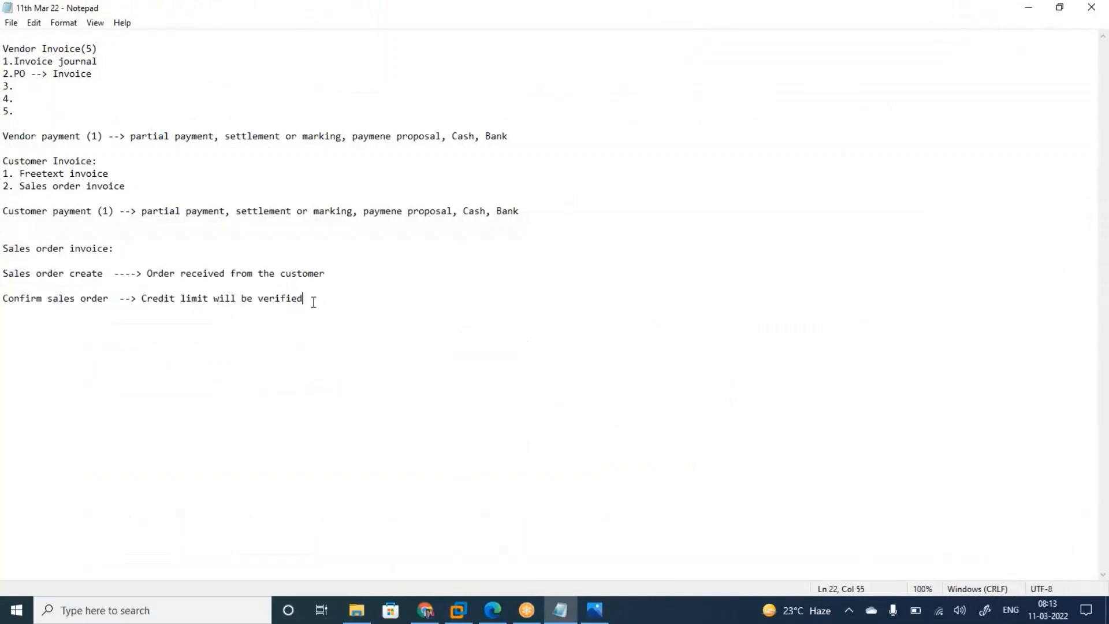
Switch to the virtual machine to show the order's pick and pack actions, and start a "Post packing slip -->" line in Notepad
left_click(458, 611)
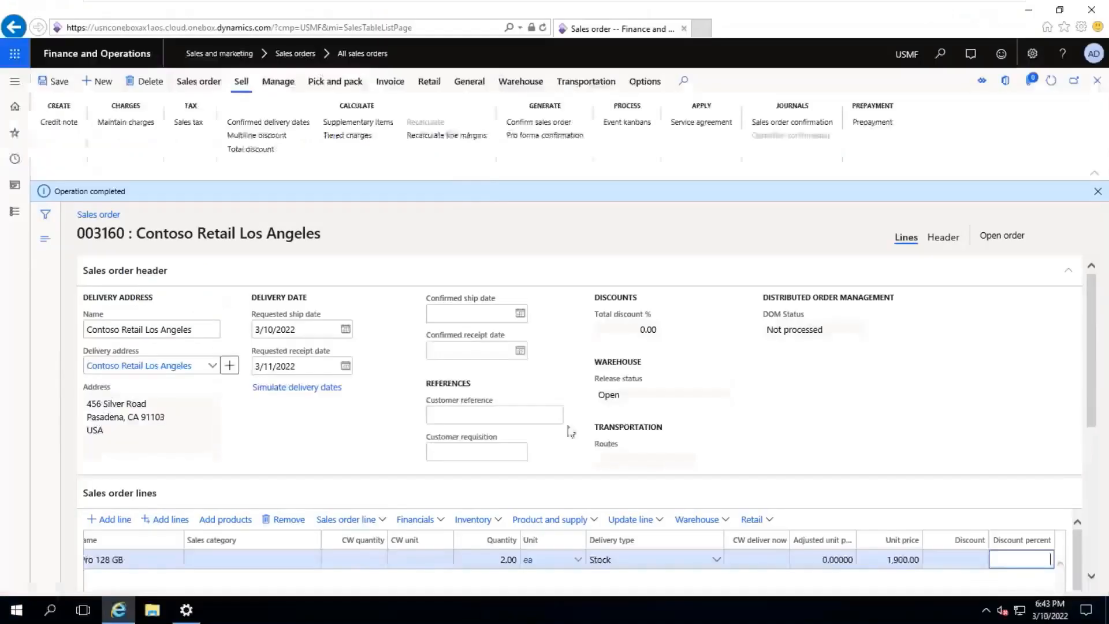
left_click(338, 83)
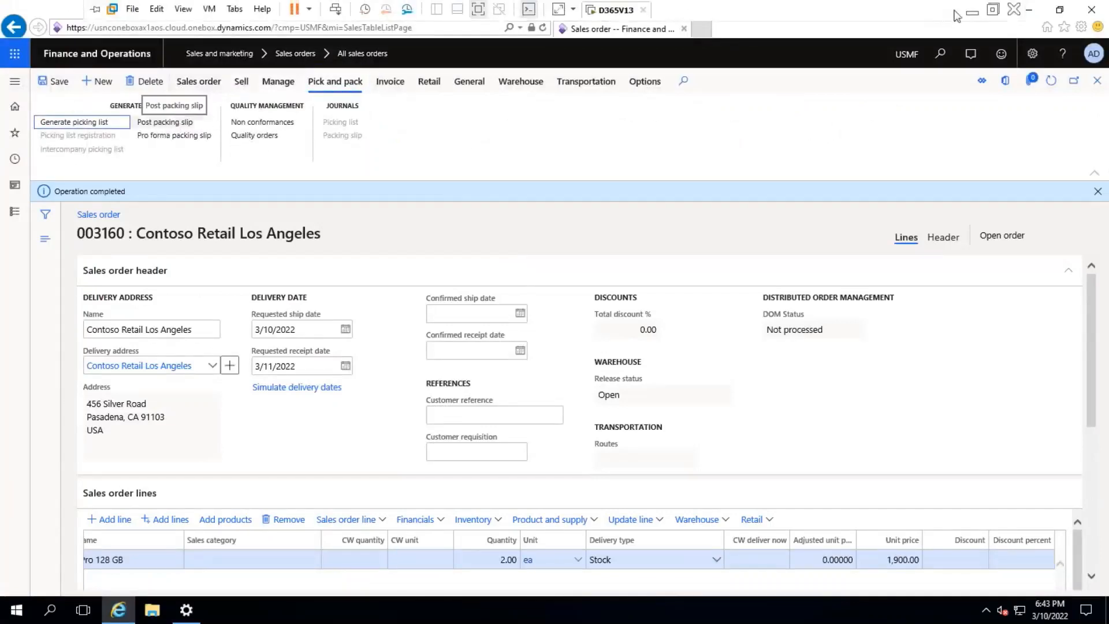
left_click(969, 15)
key("Return")
key("Return")
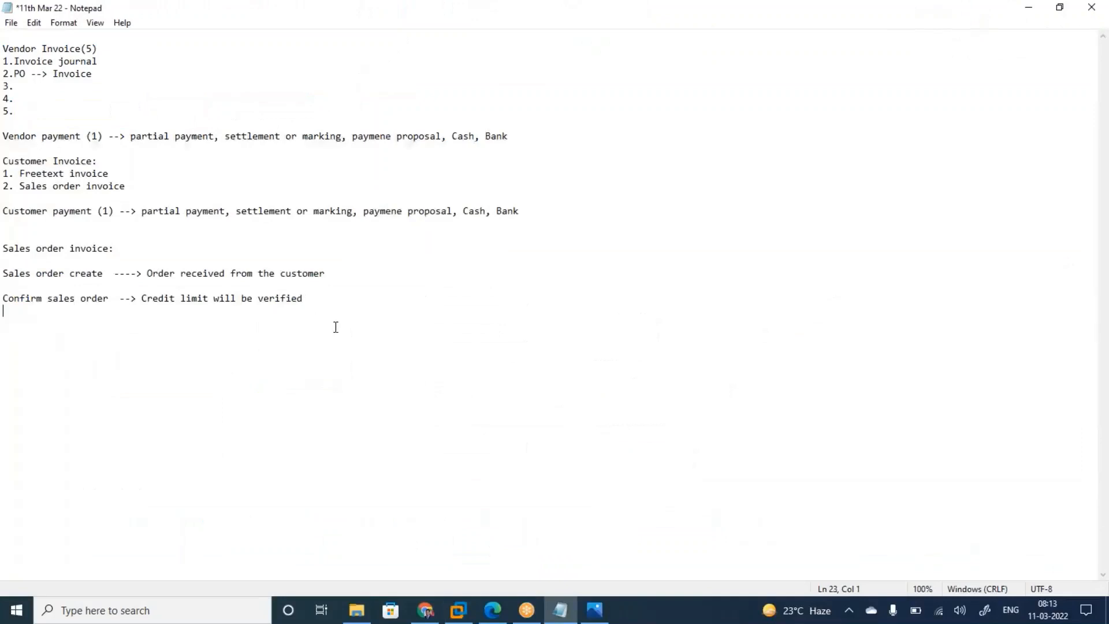
type("Post packing slip -->")
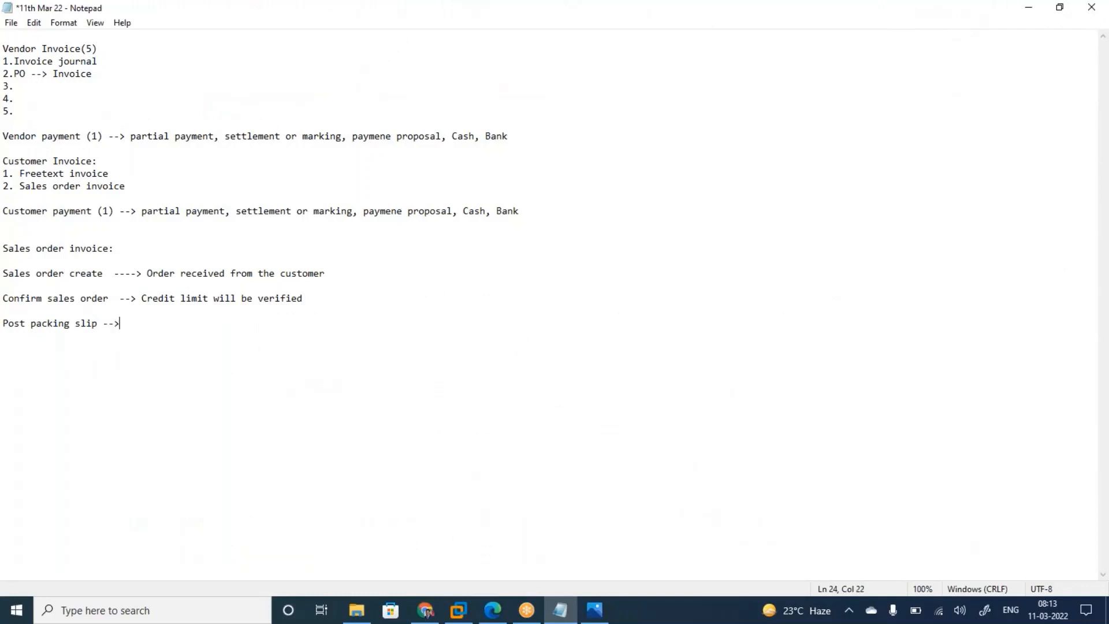
Complete the Post packing slip line with "Material was dispatched to the customer", save the notes, and highlight the line
type(" Mateir")
key("BackSpace")
key("BackSpace")
key("BackSpace")
type("erial was dispatched to")
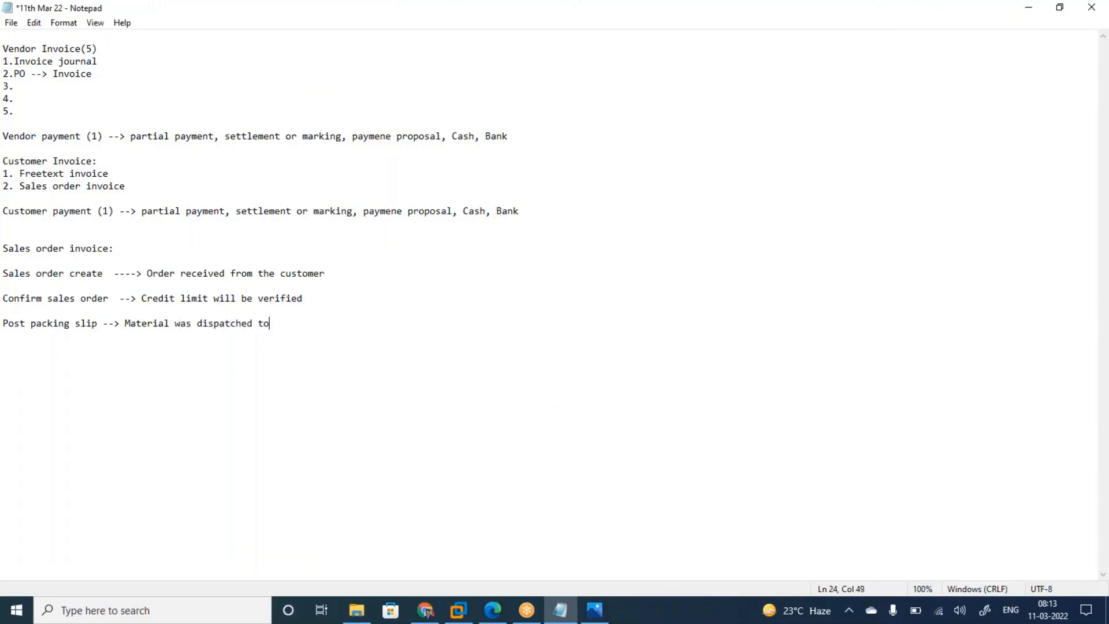
type(" the customr")
key("BackSpace")
type("er")
key("ctrl+s")
left_click_drag(359, 327, 7, 327)
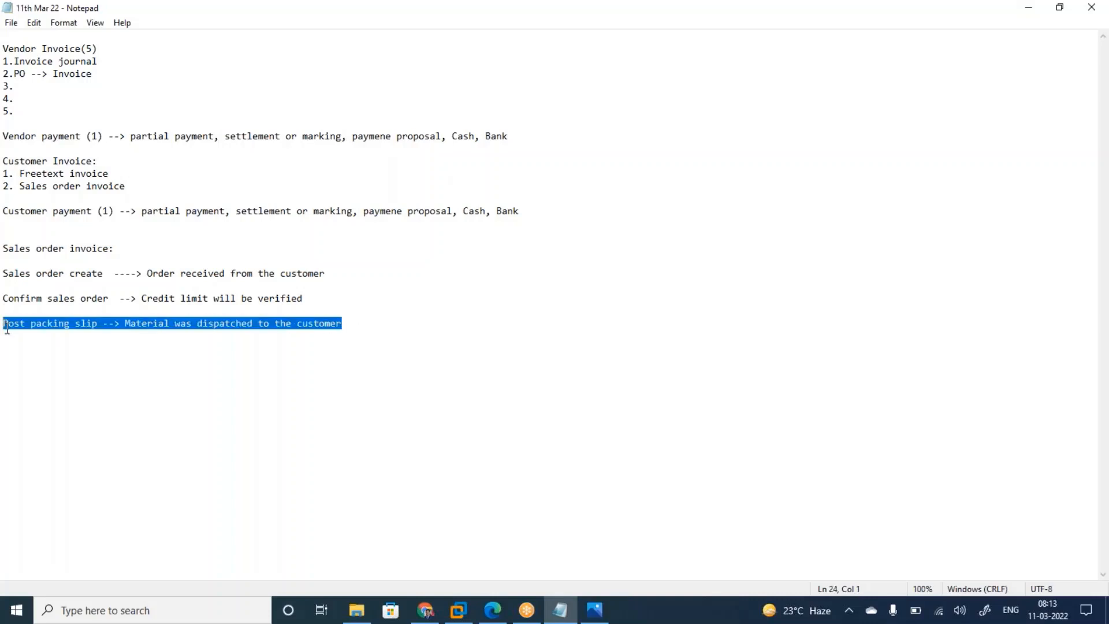
Switch to the virtual machine and post the sales order's packing slip for quantity All without printing it
left_click(462, 610)
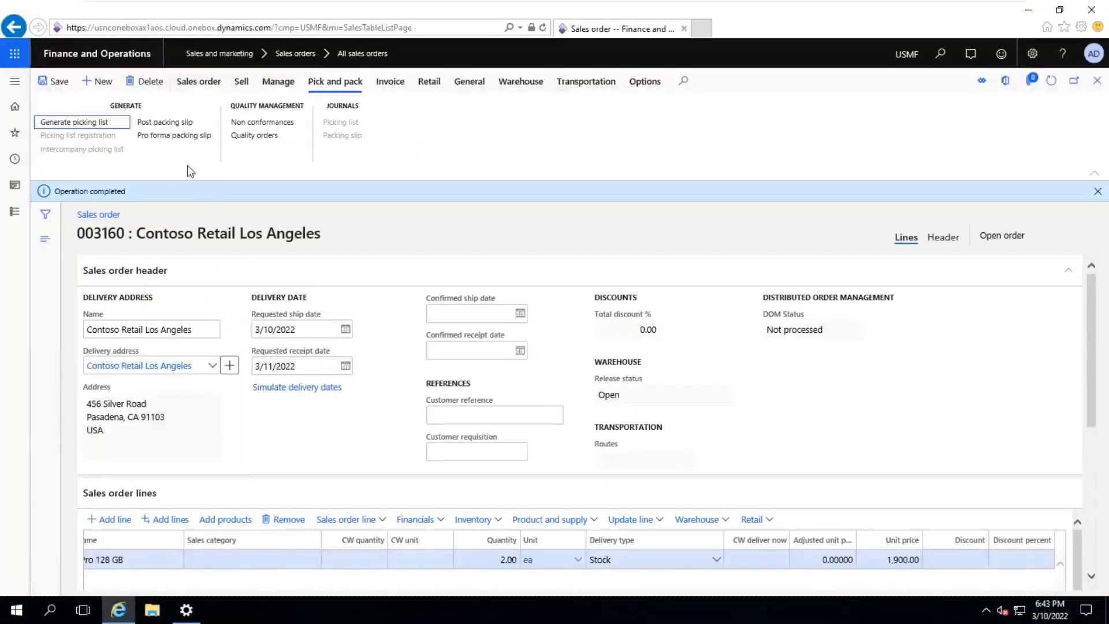
left_click(160, 124)
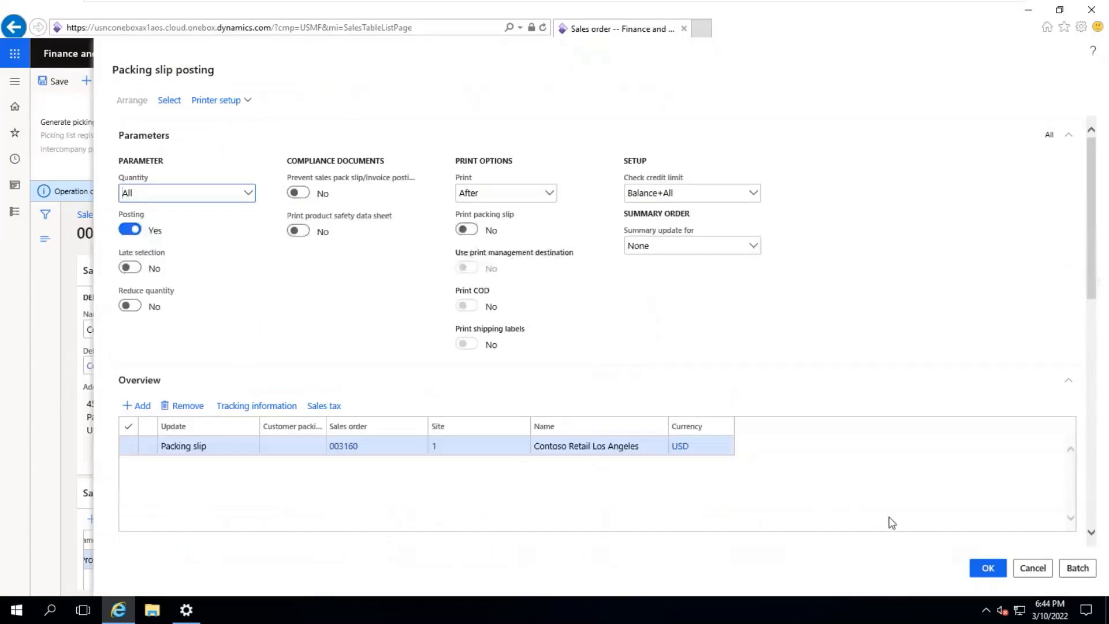
left_click(991, 570)
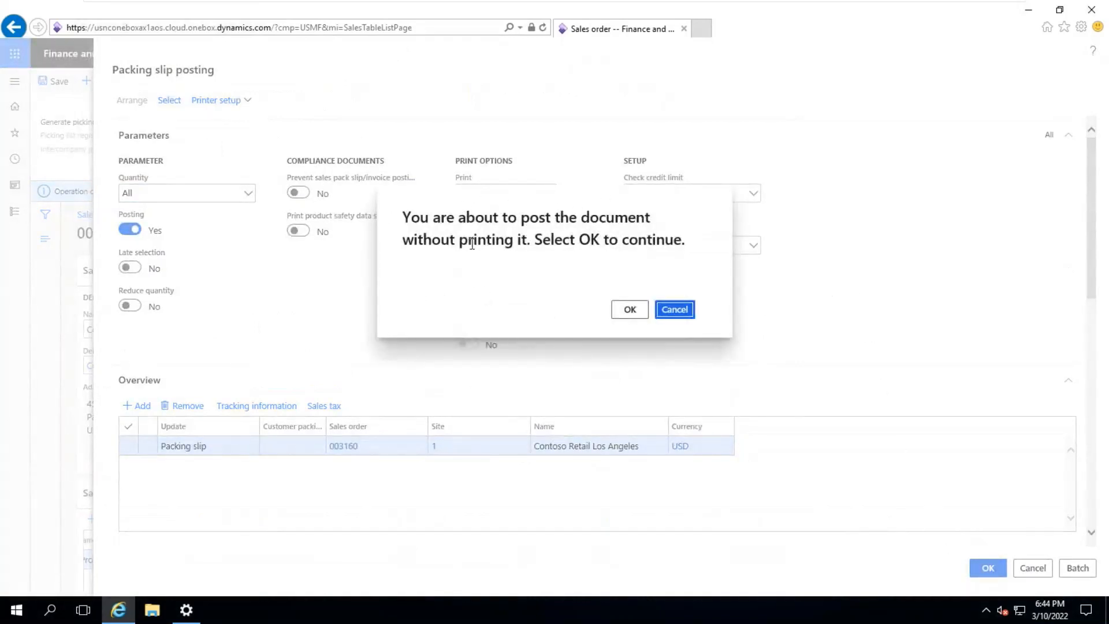
left_click_drag(403, 242, 525, 240)
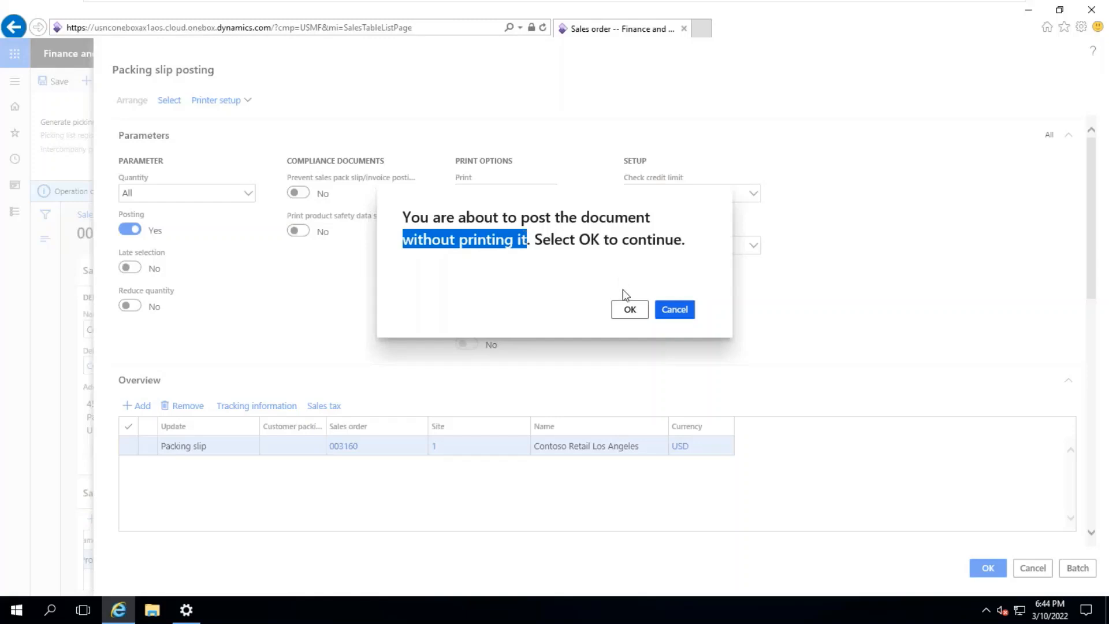
left_click(630, 311)
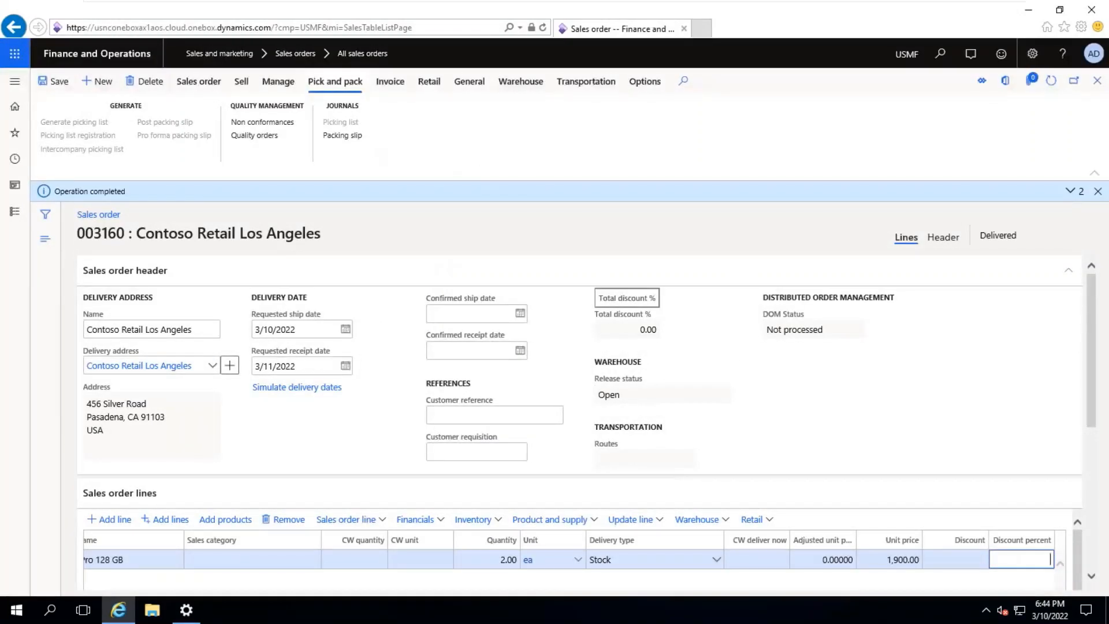
Switch to Notepad, append "(Onhand -ve)" to the Post packing slip line, and save the notes
left_click(970, 11)
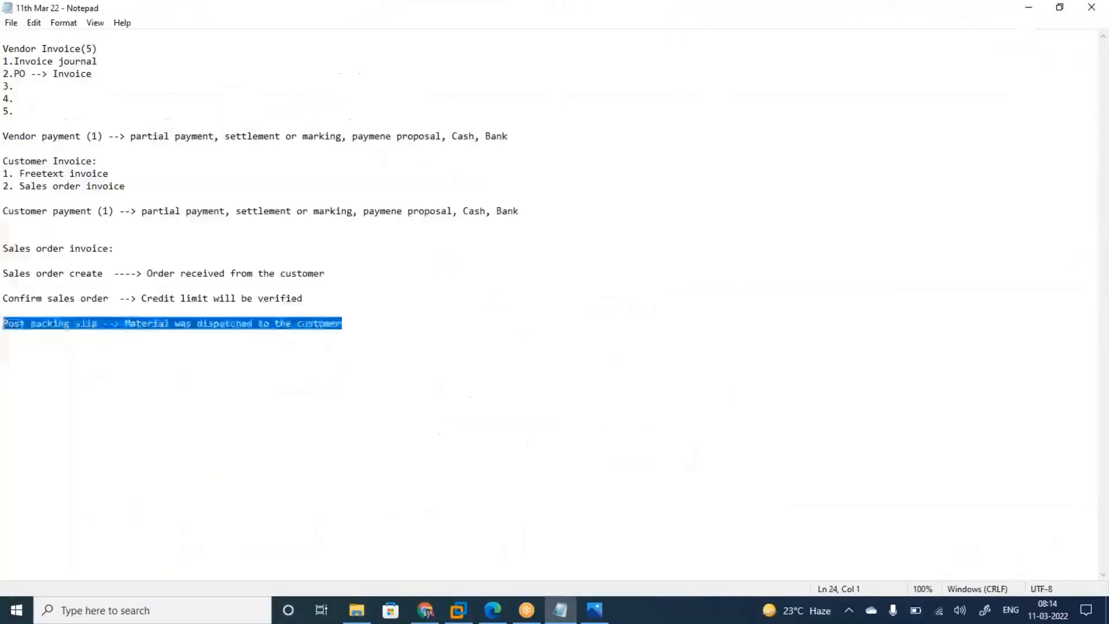
left_click(378, 328)
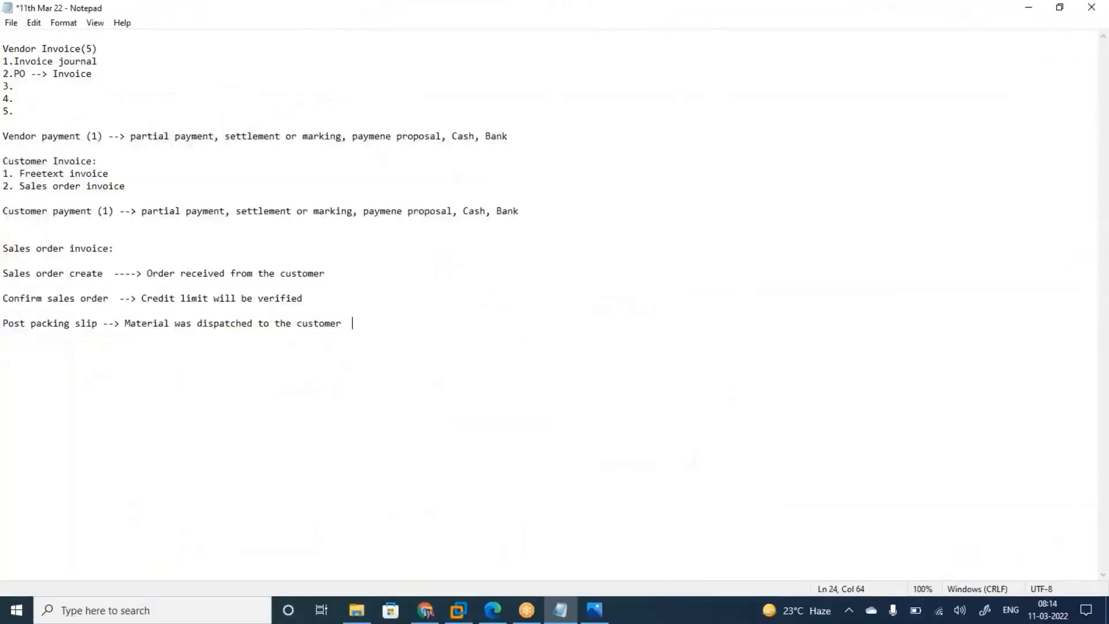
type("(on")
key("BackSpace")
key("BackSpace")
key("BackSpace")
type("Oha")
key("BackSpace")
key("BackSpace")
type("nhand -ve)")
key("ctrl+s")
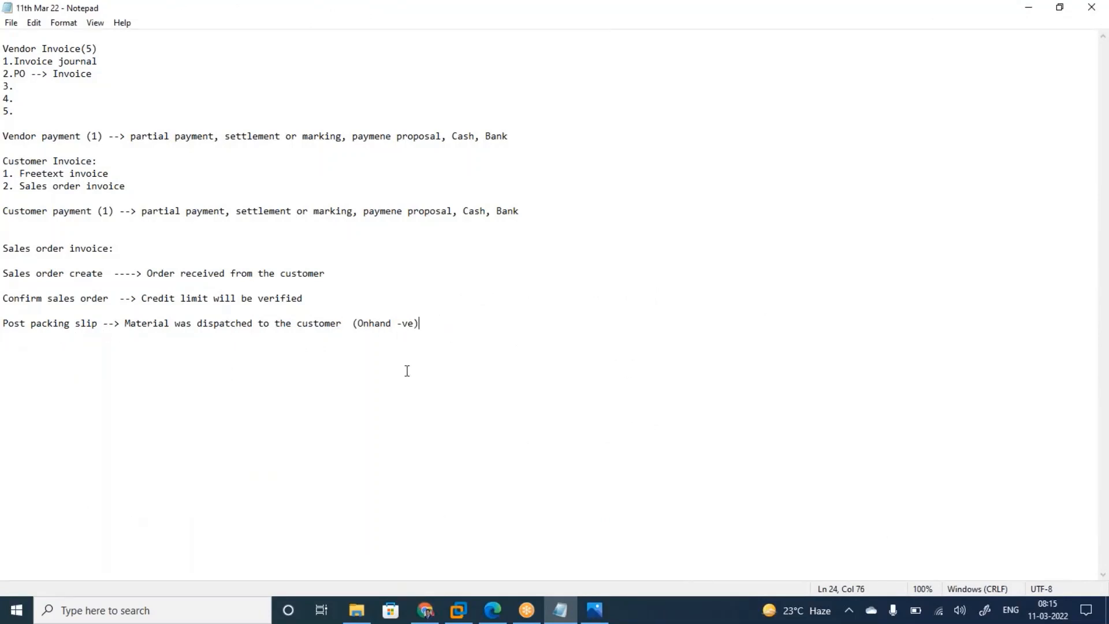
Add the line "Delivery challan DC or Delivery order DO or Delivery note or Issue" below the Post packing slip line and highlight it
key("Return")
type("Delivery")
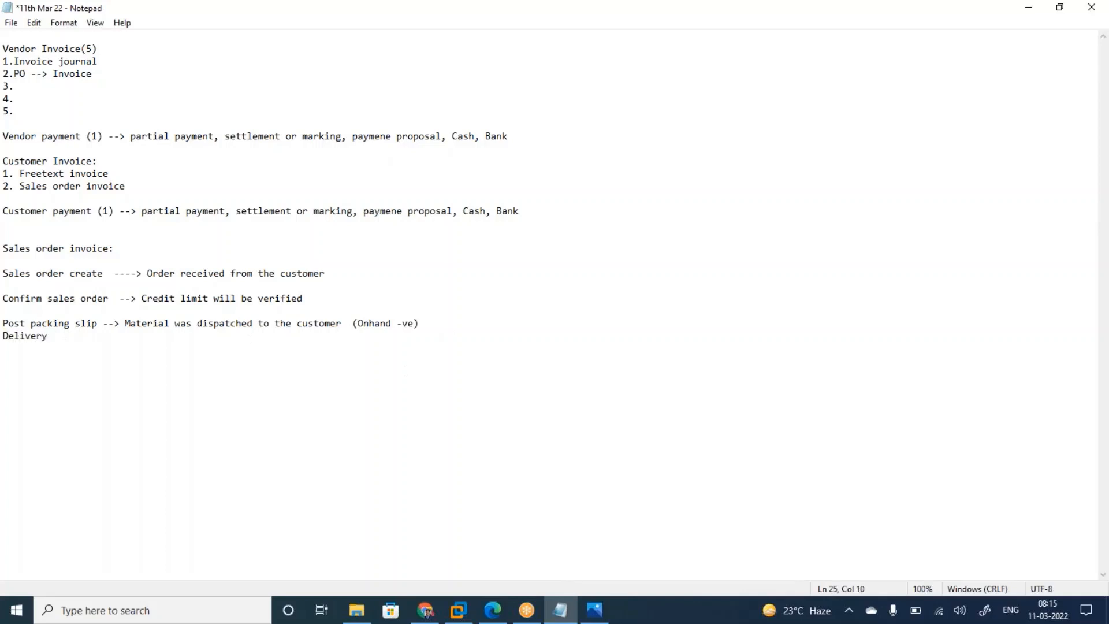
key("BackSpace")
key("BackSpace")
key("BackSpace")
type("y challan DC or Delivery order")
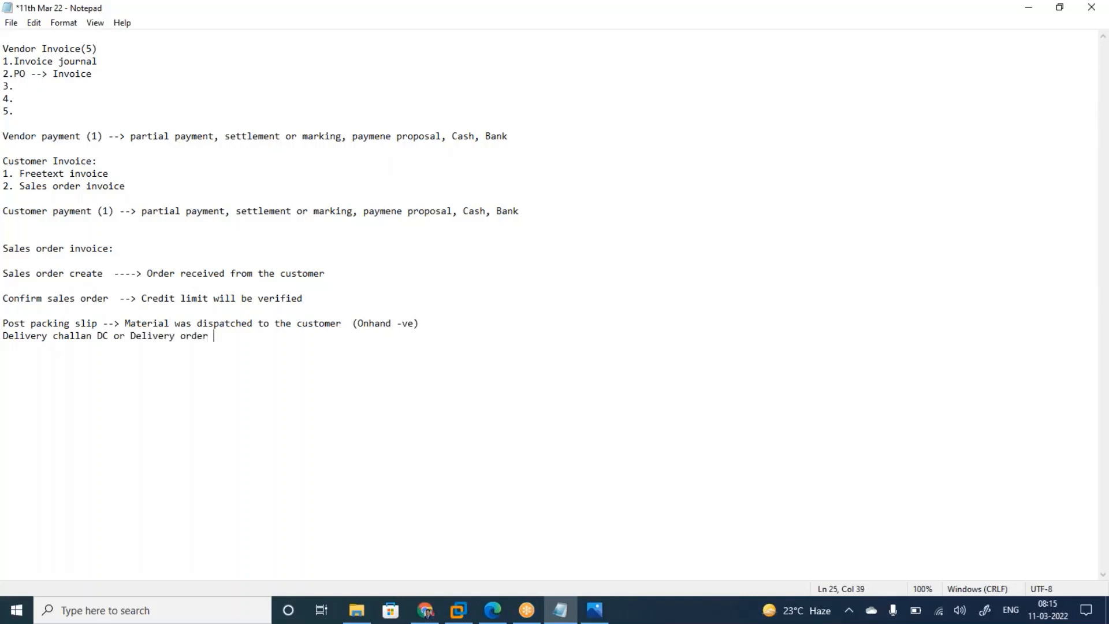
type(" d")
key("BackSpace")
type("DO or Delivery note or Issue")
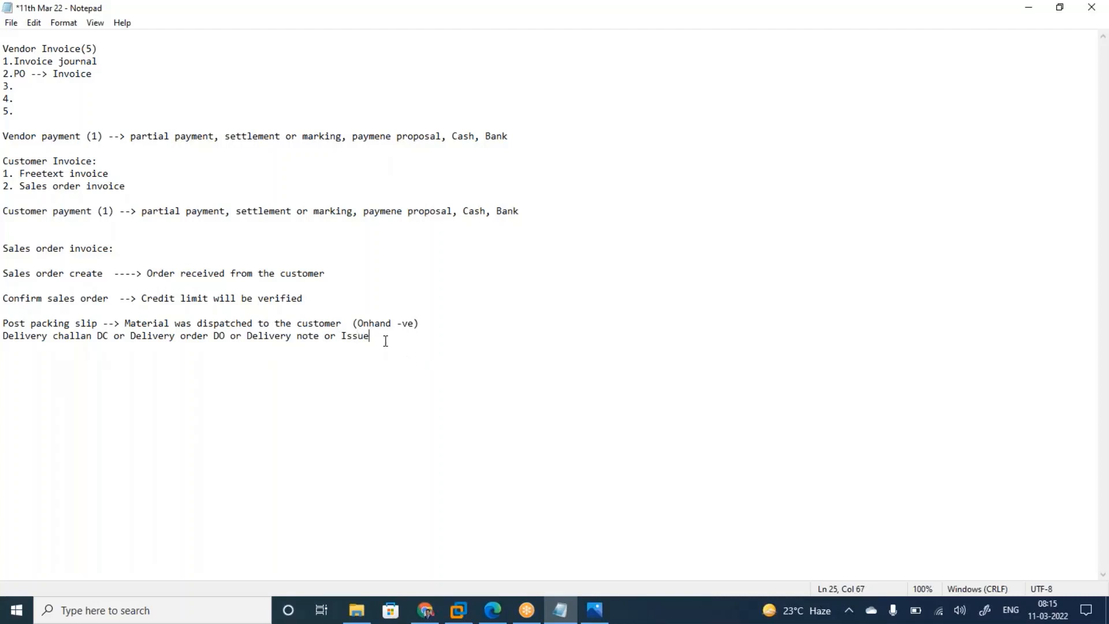
left_click_drag(384, 338, 3, 337)
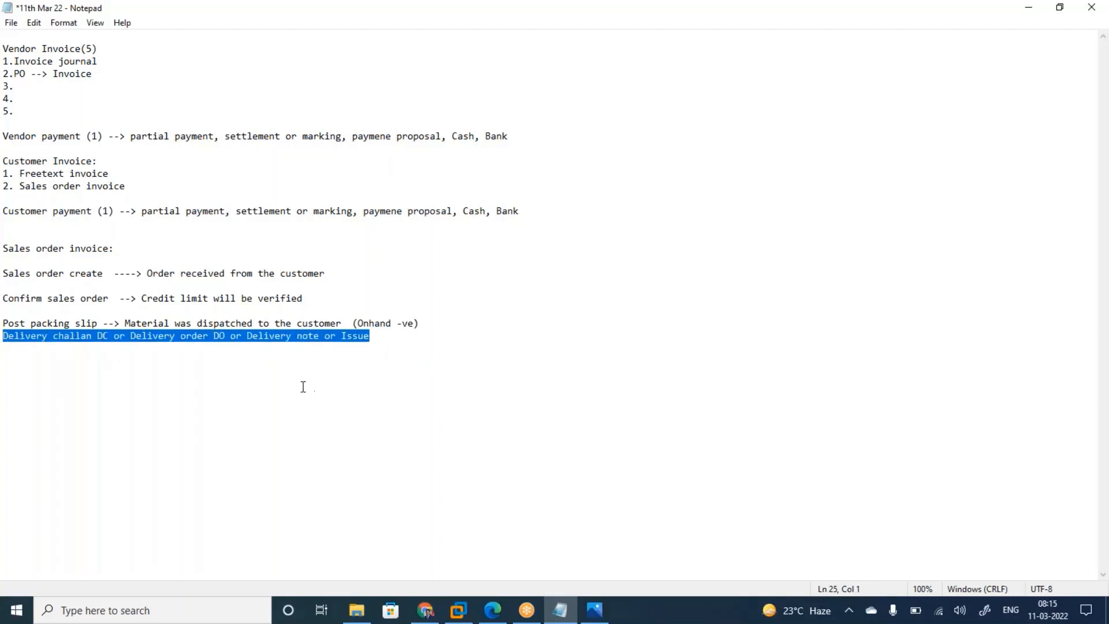
Review the Organization.png diagram in Photos, and return to Notepad to highlight the delivery document terms and packing slip notes
left_click(601, 611)
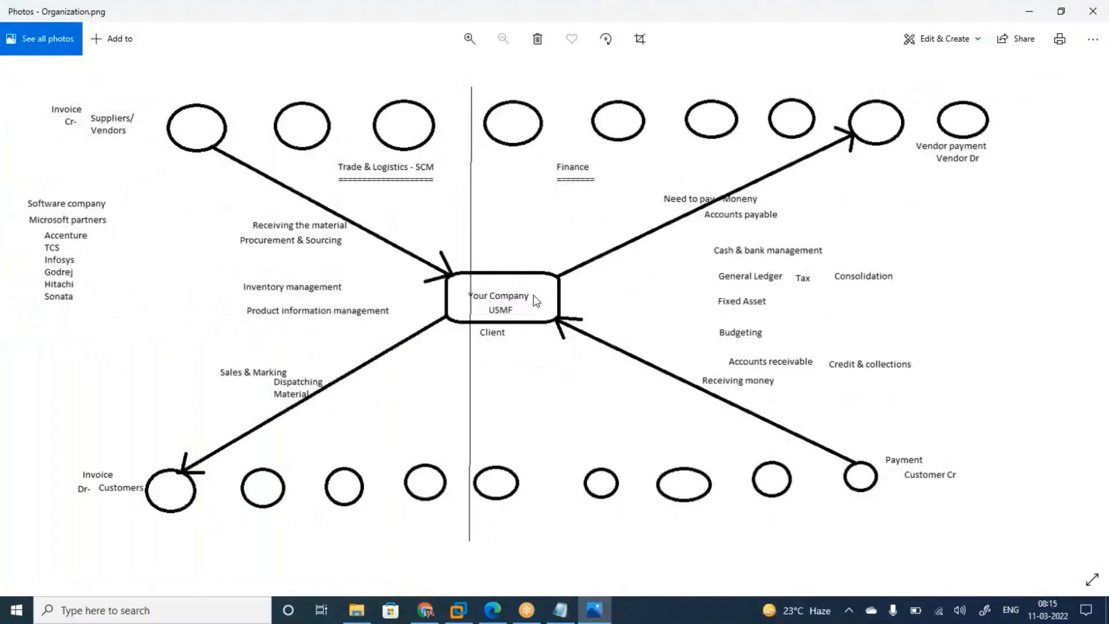
key("alt+Tab")
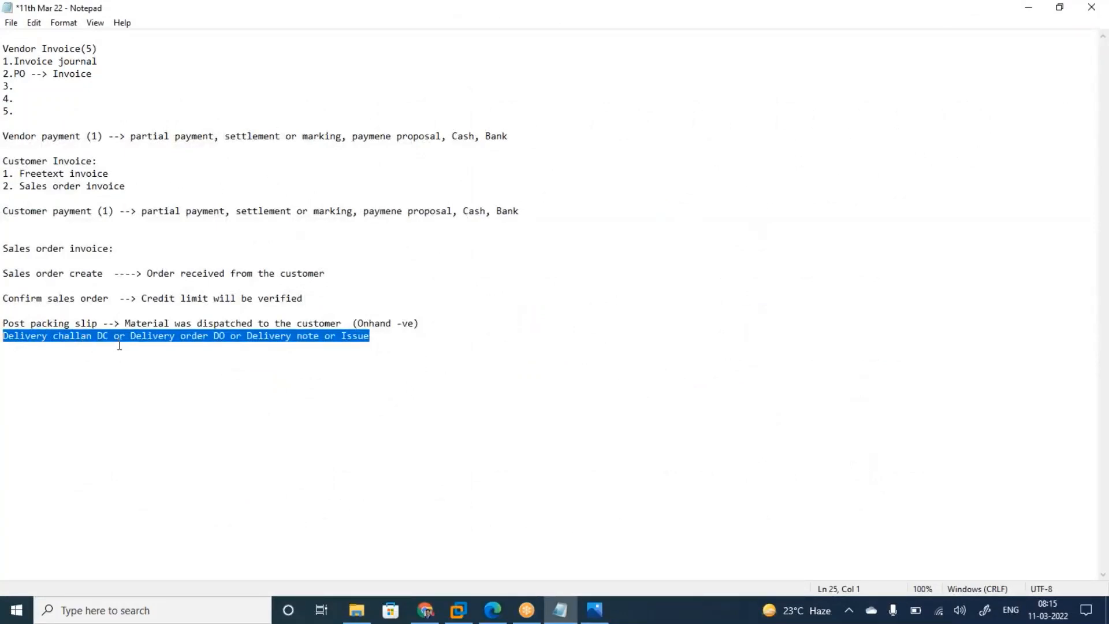
left_click_drag(109, 337, 5, 334)
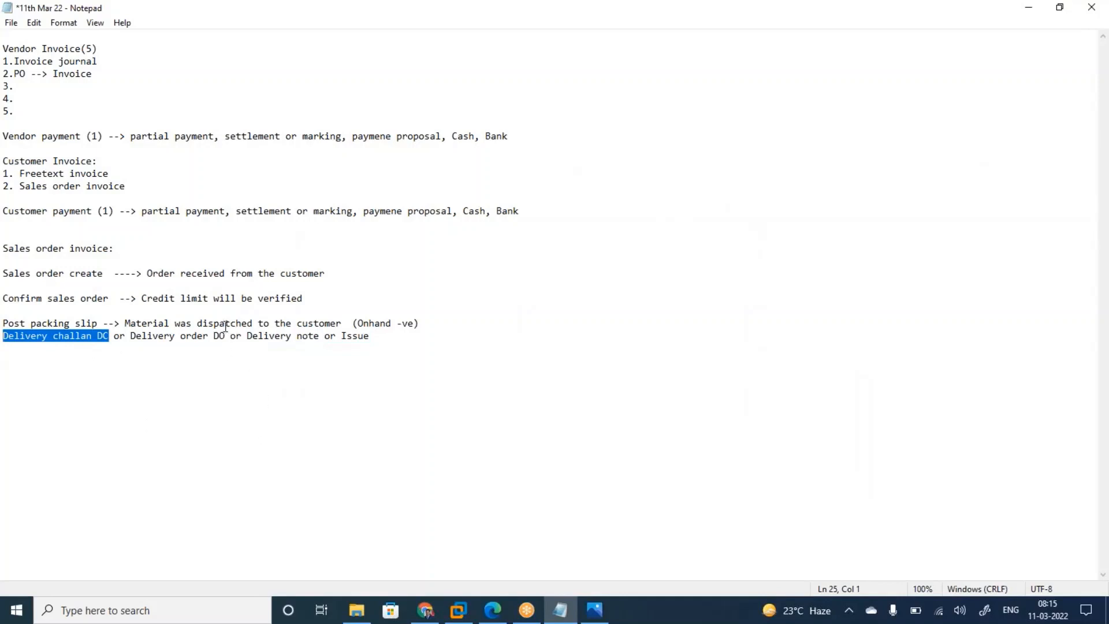
left_click_drag(225, 335, 131, 336)
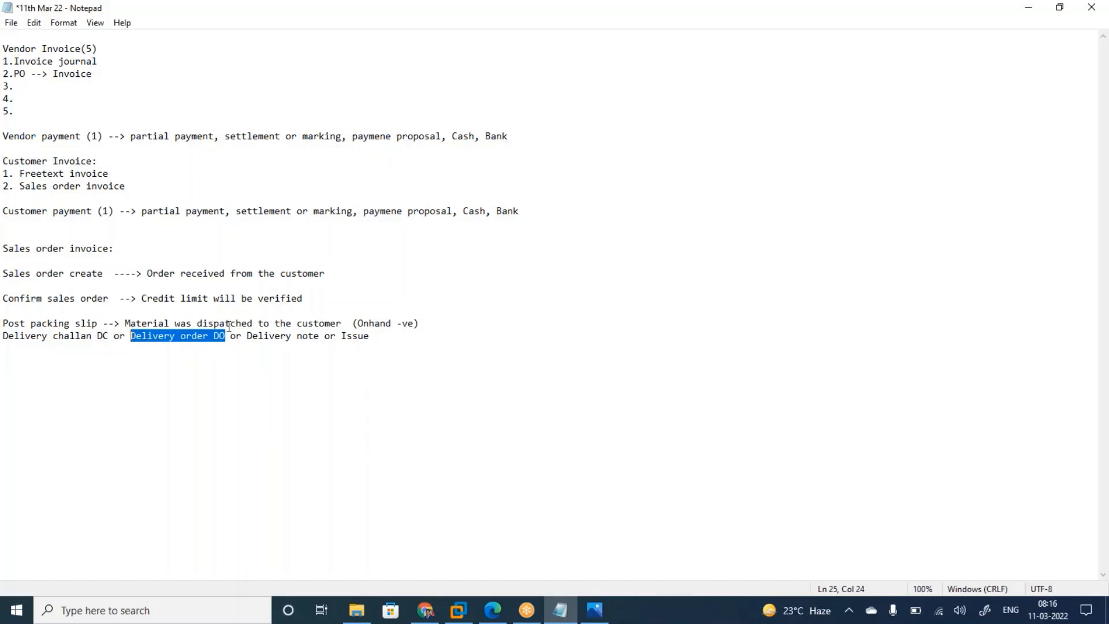
left_click_drag(246, 335, 5, 324)
left_click(373, 335)
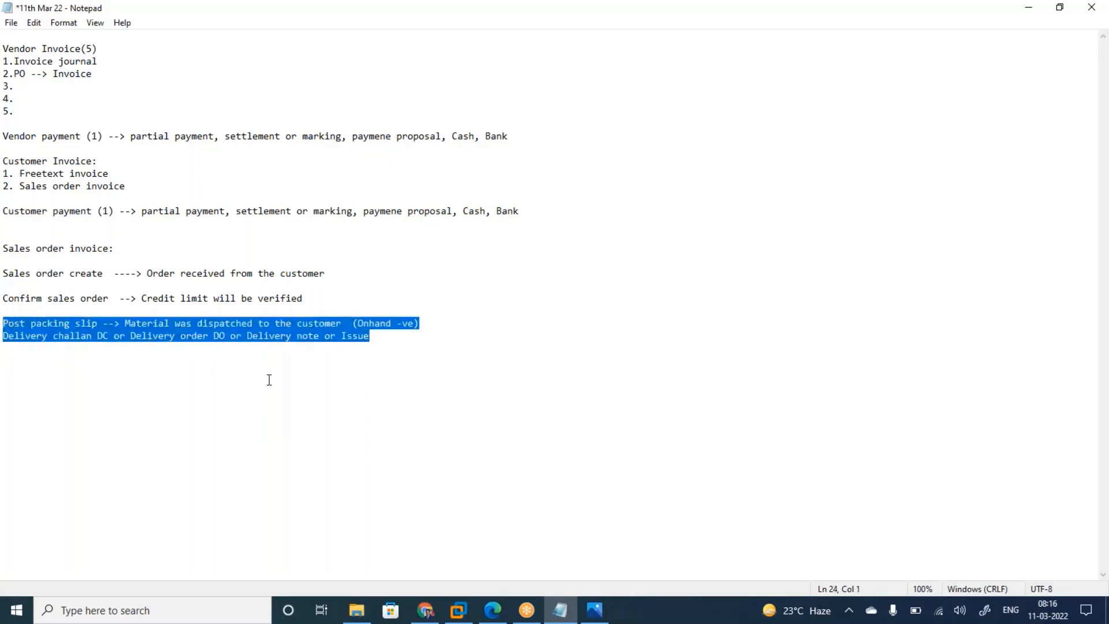
left_click(386, 336)
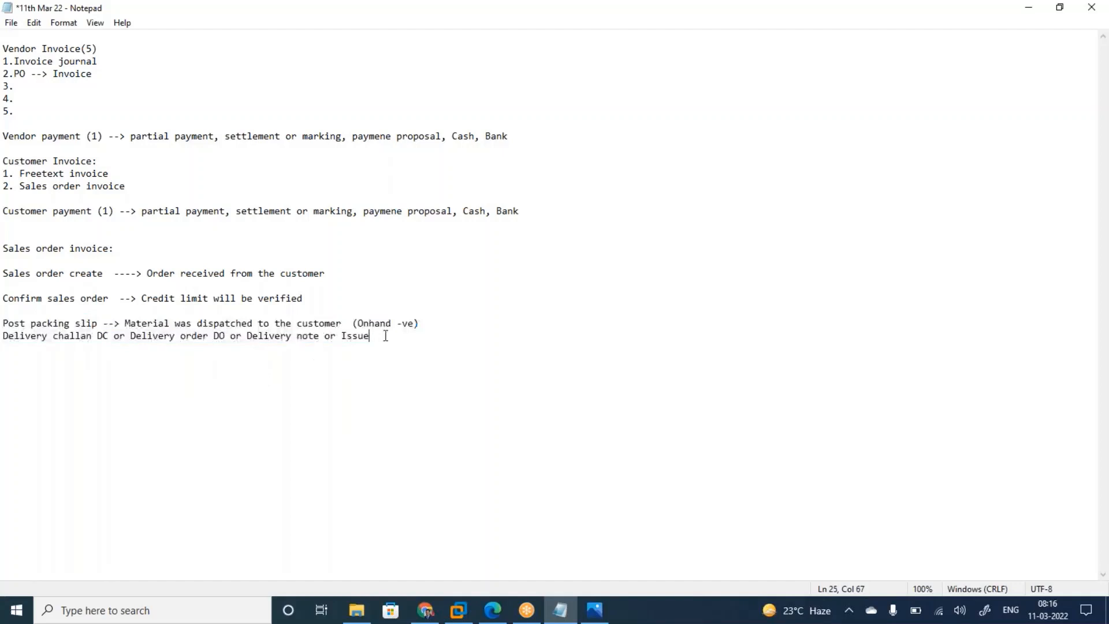
Add "Invoice to customer" as a separate line below the delivery terms, save the notes, and highlight the line
key("Return")
key("Return")
type("Invoice to customer")
key("ctrl+s")
left_click_drag(134, 371, 2, 368)
Switch to the virtual machine and post the sales order's invoice for quantity All without printing it
left_click(470, 611)
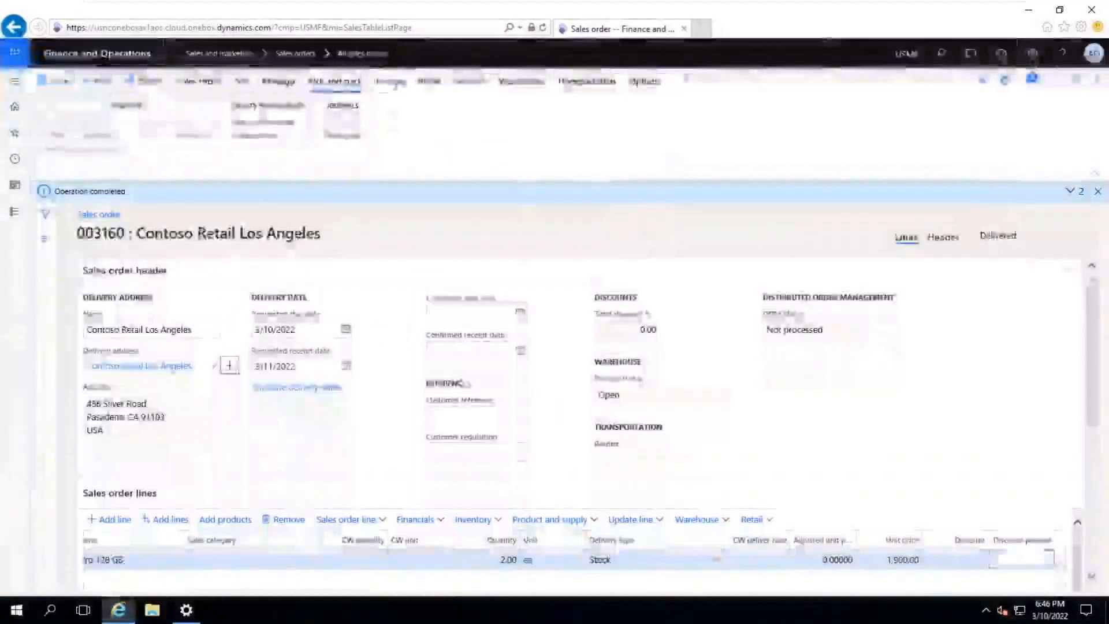
left_click(396, 85)
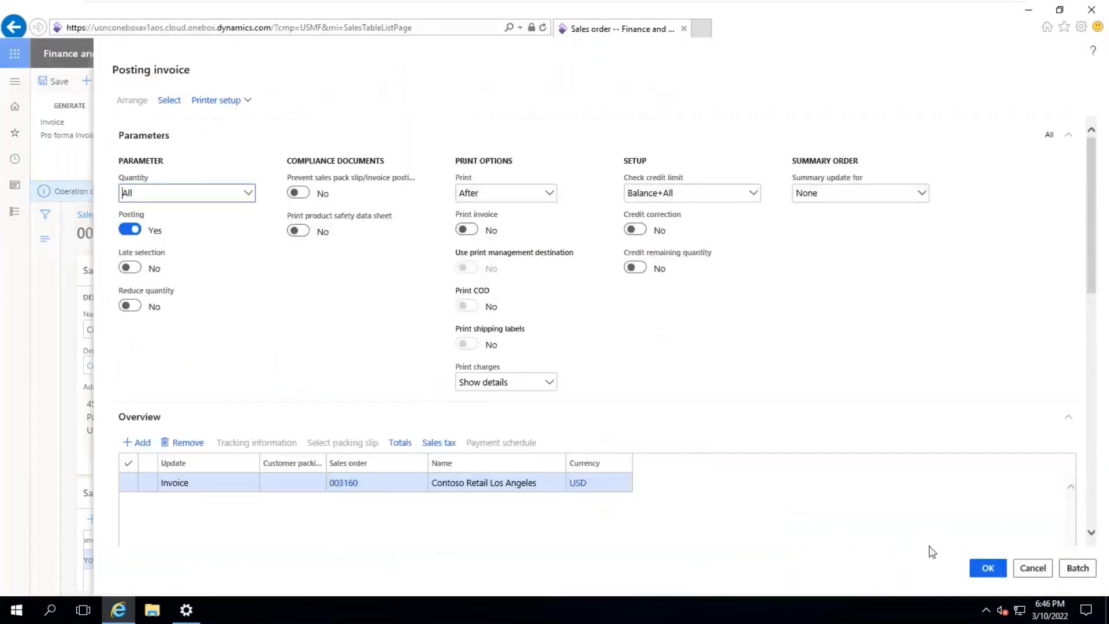
left_click(989, 569)
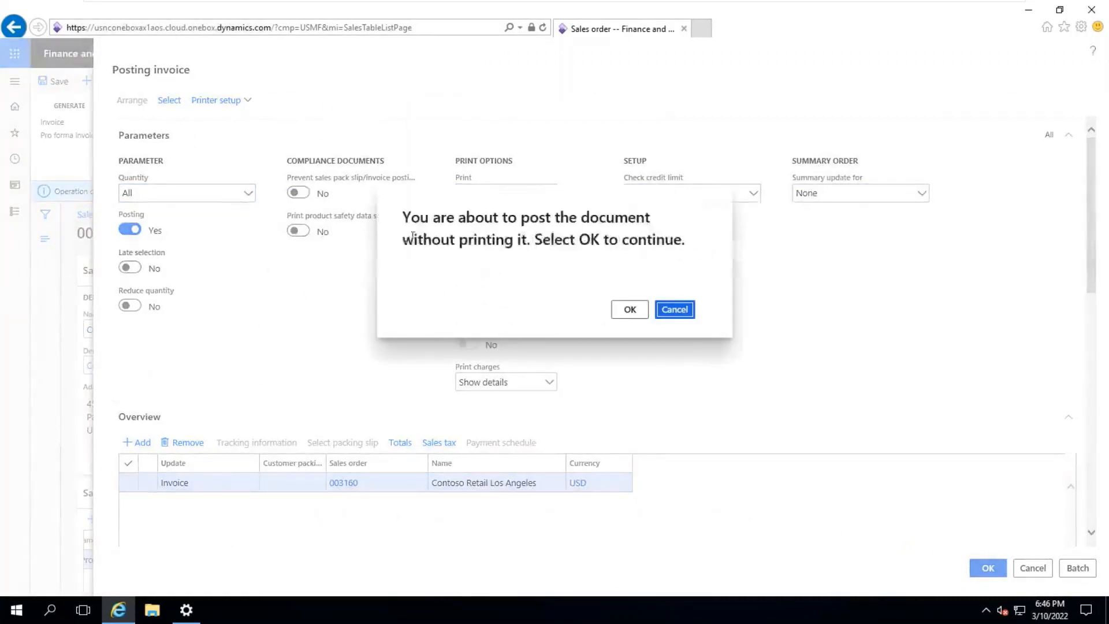
left_click_drag(404, 239, 514, 239)
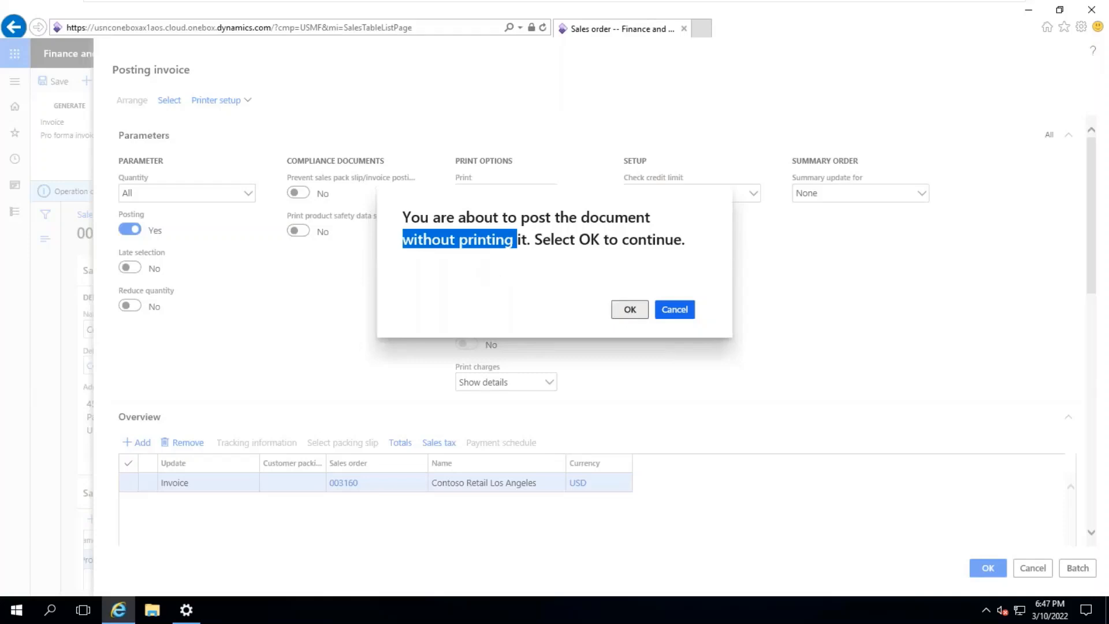
key("Return")
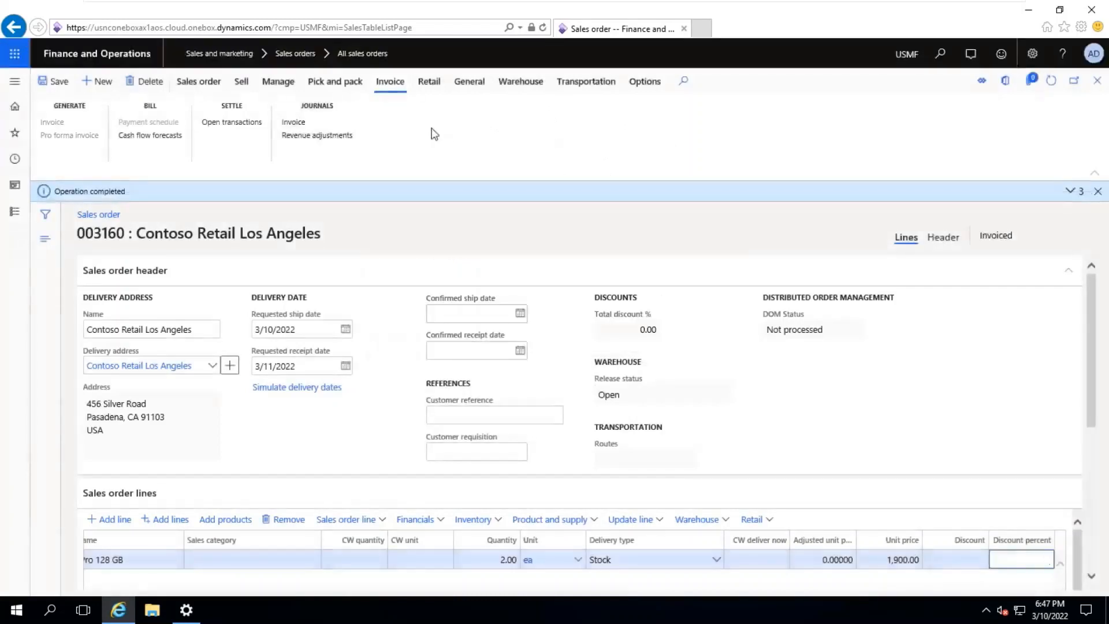
Open the invoice journal of the sales order
left_click(319, 121)
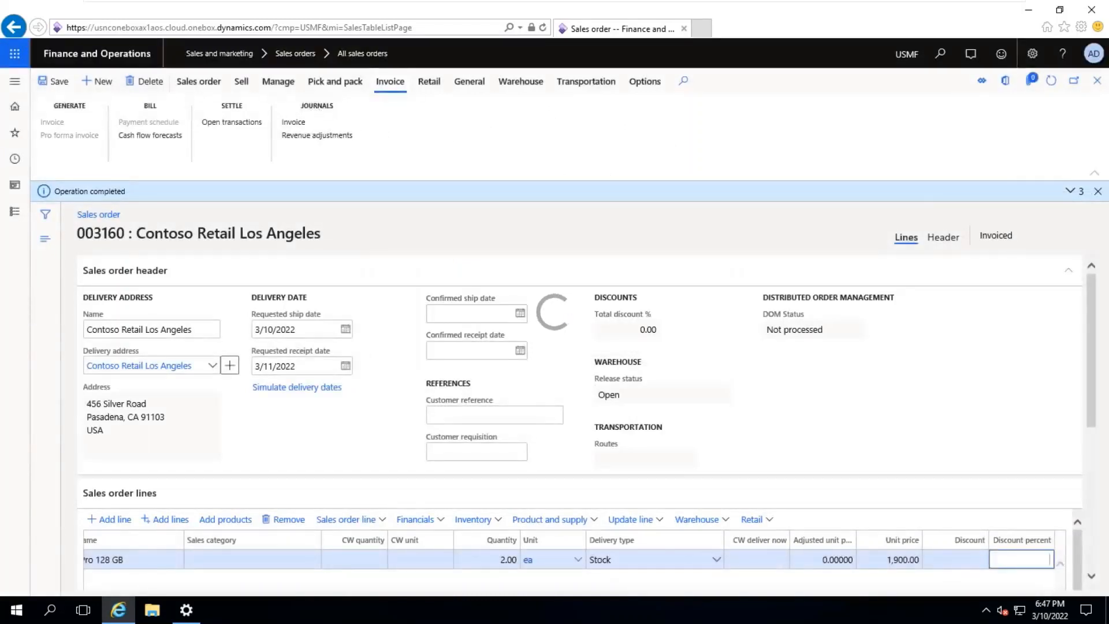